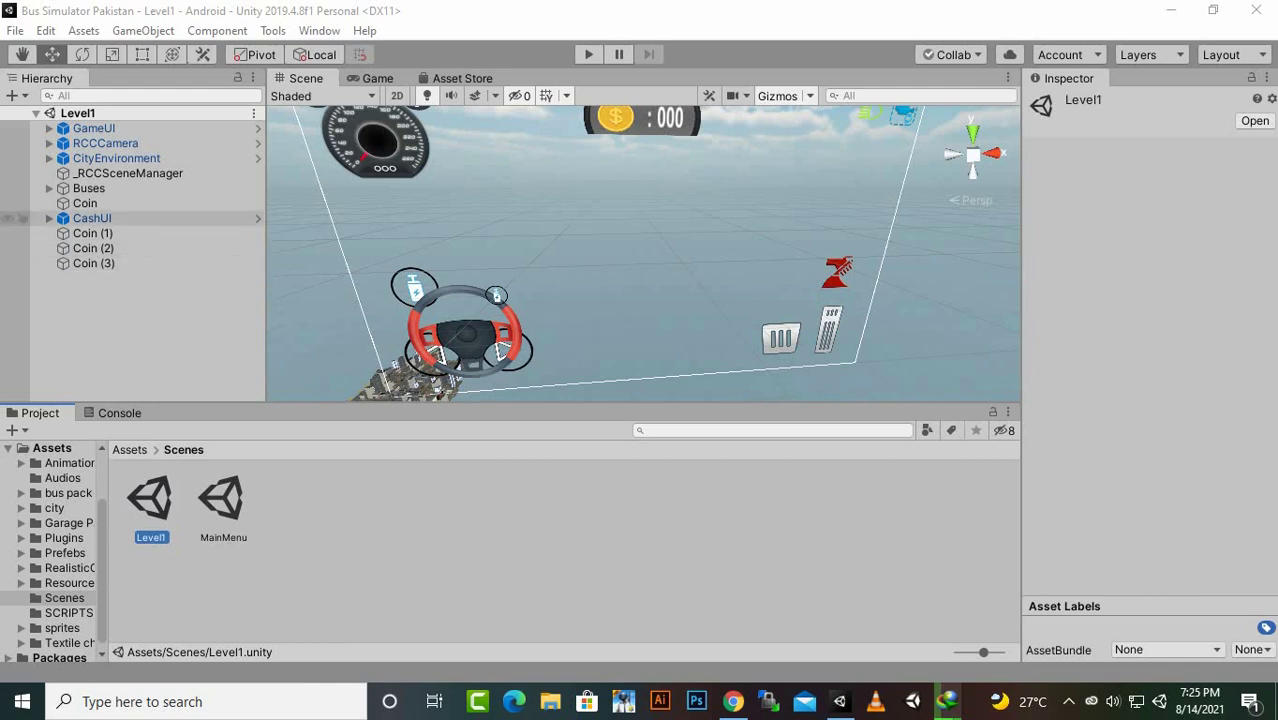
- Delete the CashUI object from the Level1 scene, keeping its prefab in the Prefebs folder, and save the scene
{"action": "left_click", "coordinate": [92, 218]}
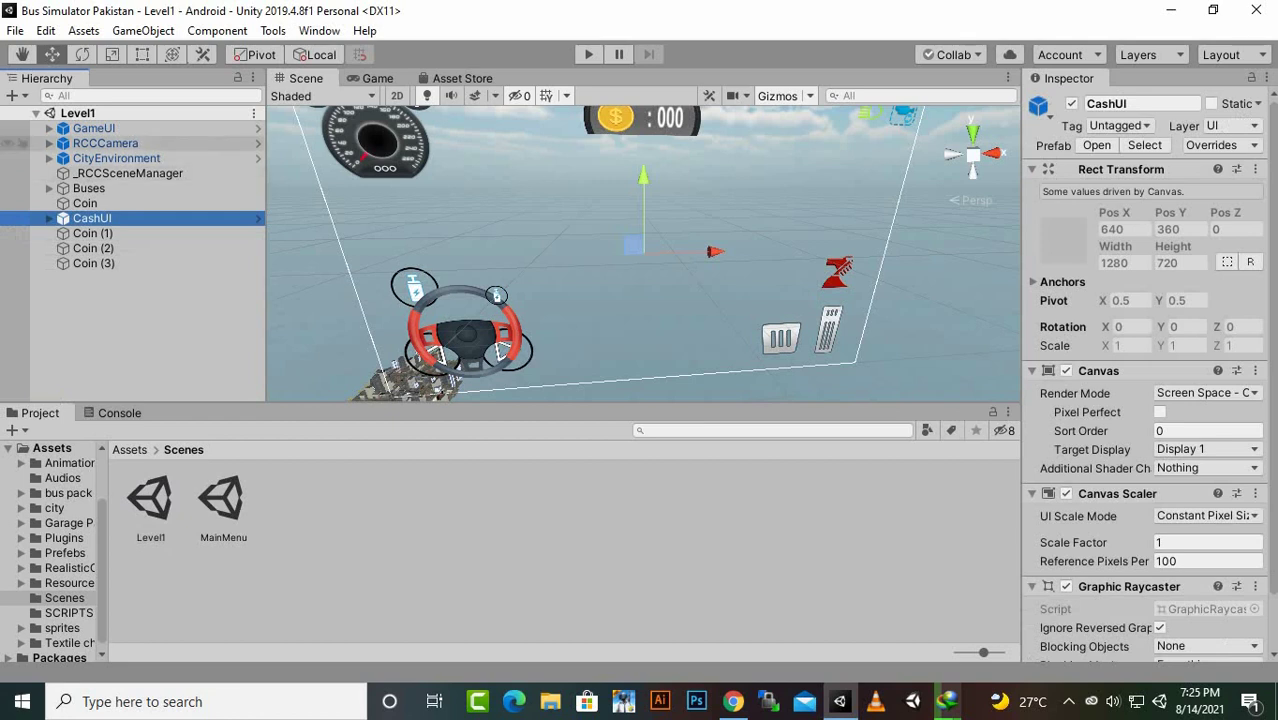
{"action": "left_click", "coordinate": [129, 450]}
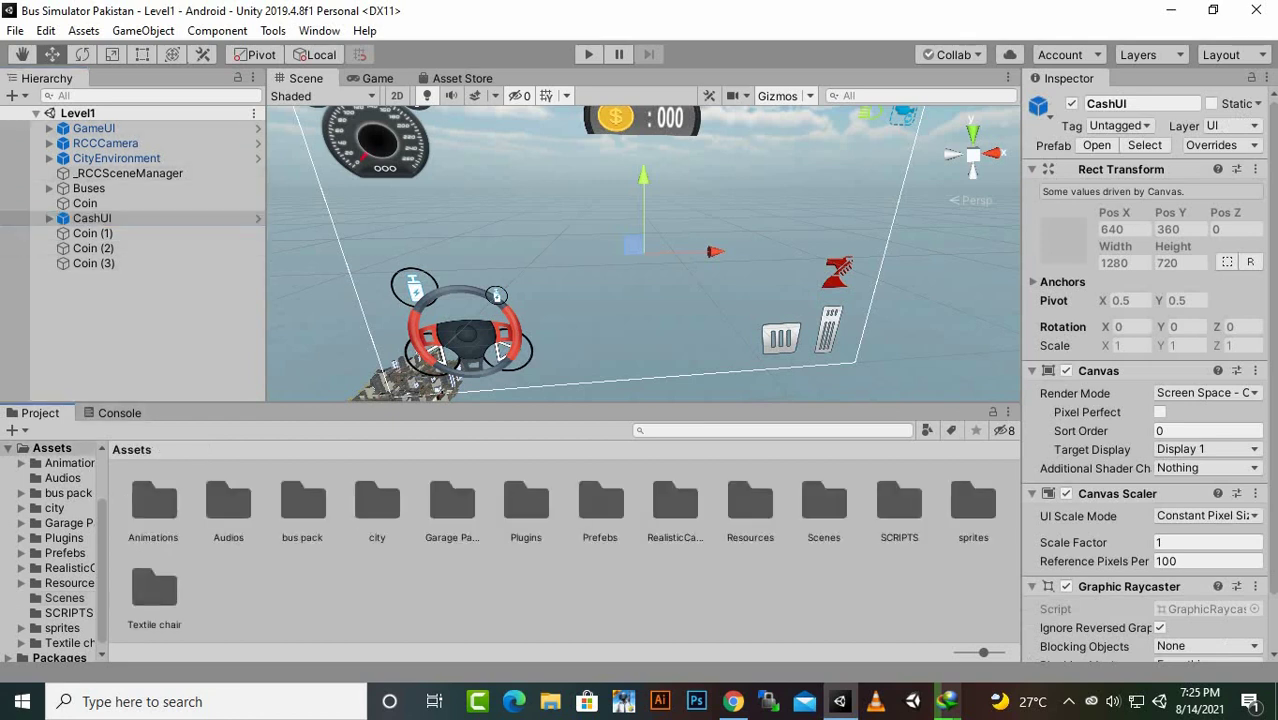
{"action": "double_click", "coordinate": [600, 502]}
{"action": "left_click", "coordinate": [364, 502]}
{"action": "left_click", "coordinate": [400, 594]}
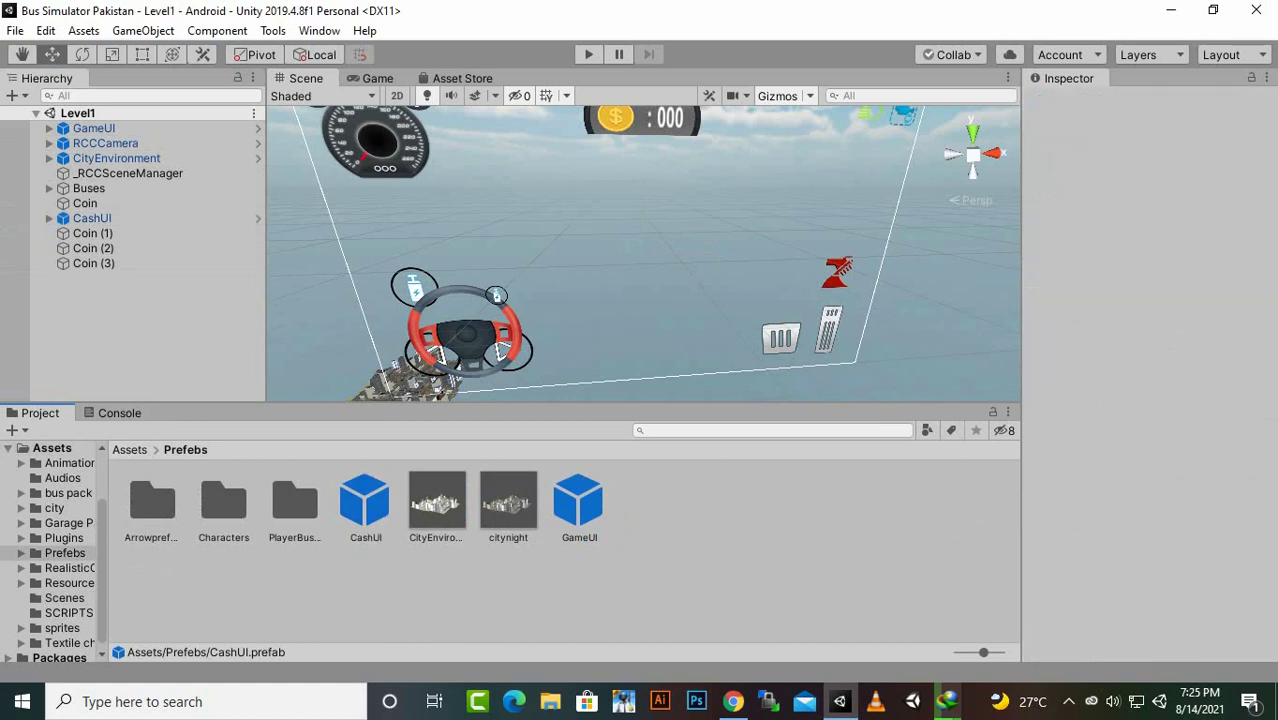
{"action": "left_click", "coordinate": [92, 218]}
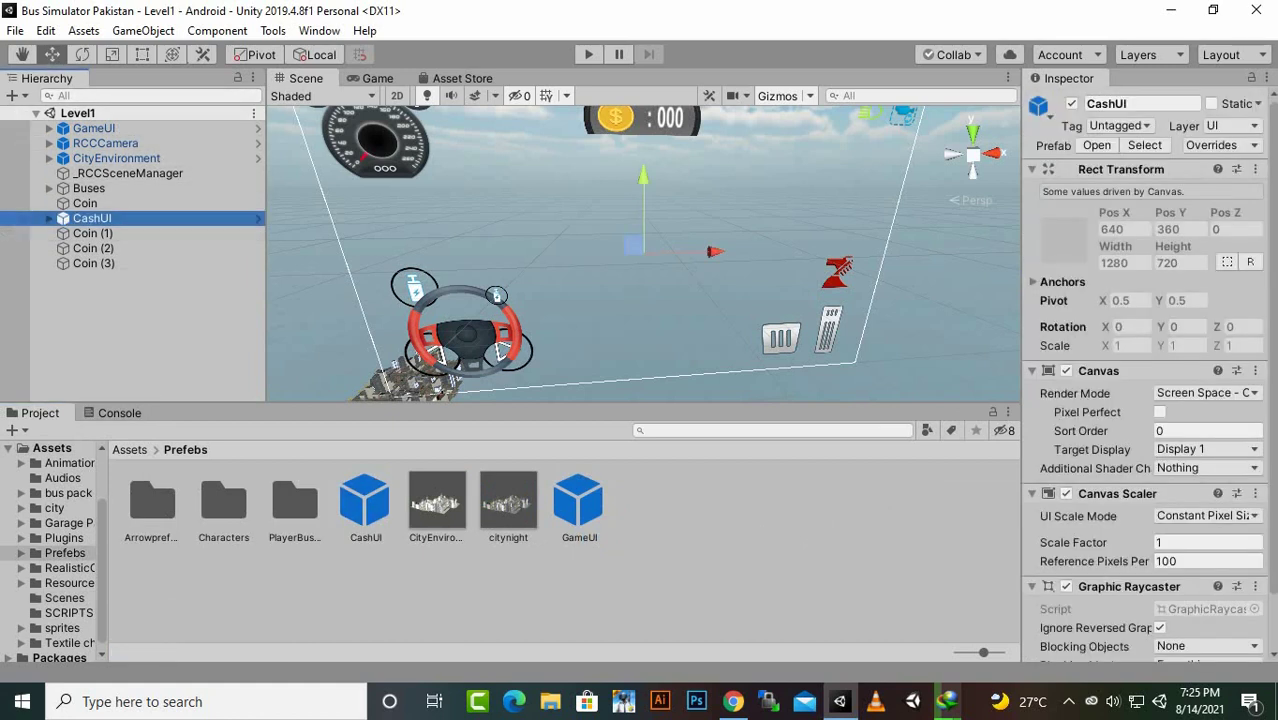
{"action": "key", "text": "Delete"}
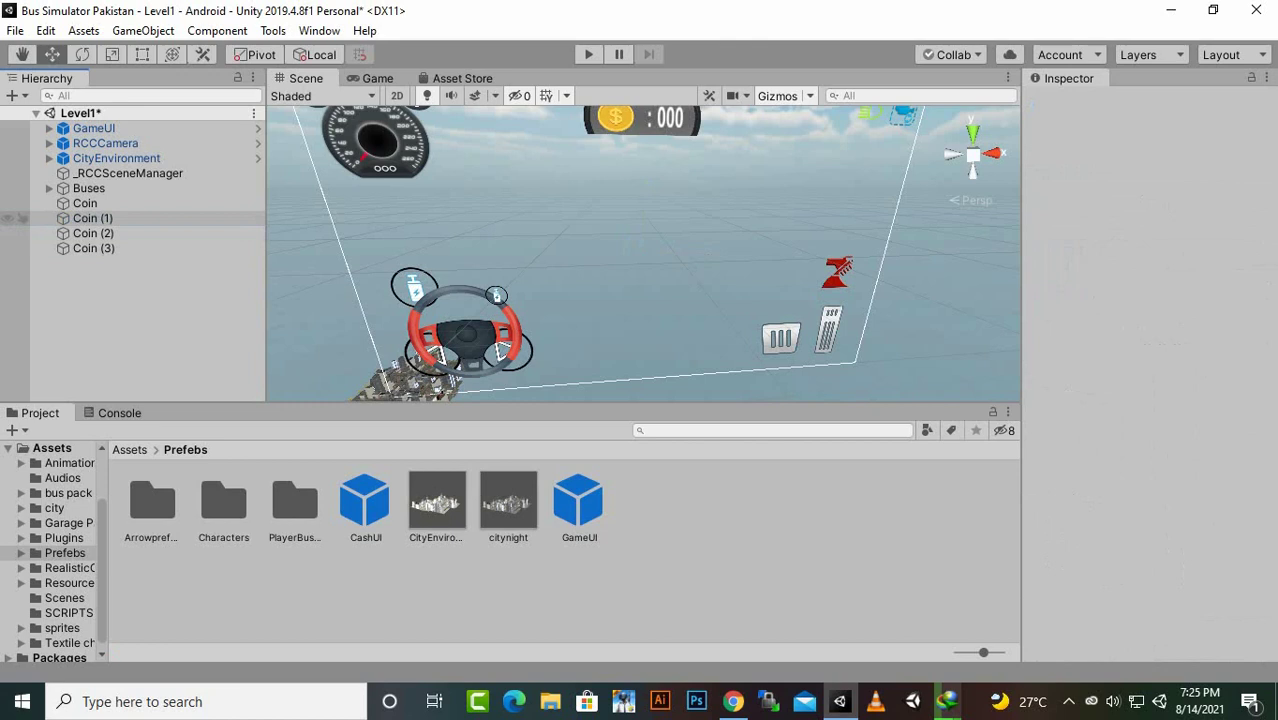
{"action": "key", "text": "ctrl+s"}
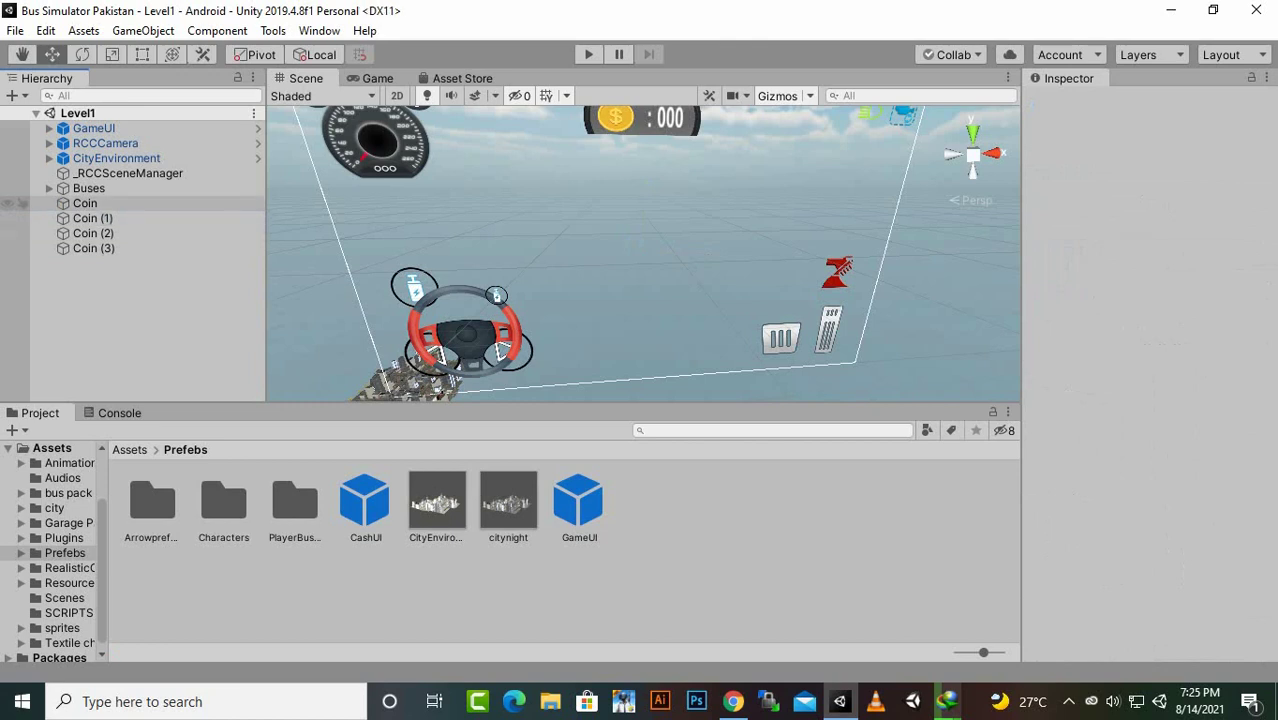
- Open the BusPurpule prefab from the Buses group and examine its components down to the Player Manager script
{"action": "left_click", "coordinate": [49, 188]}
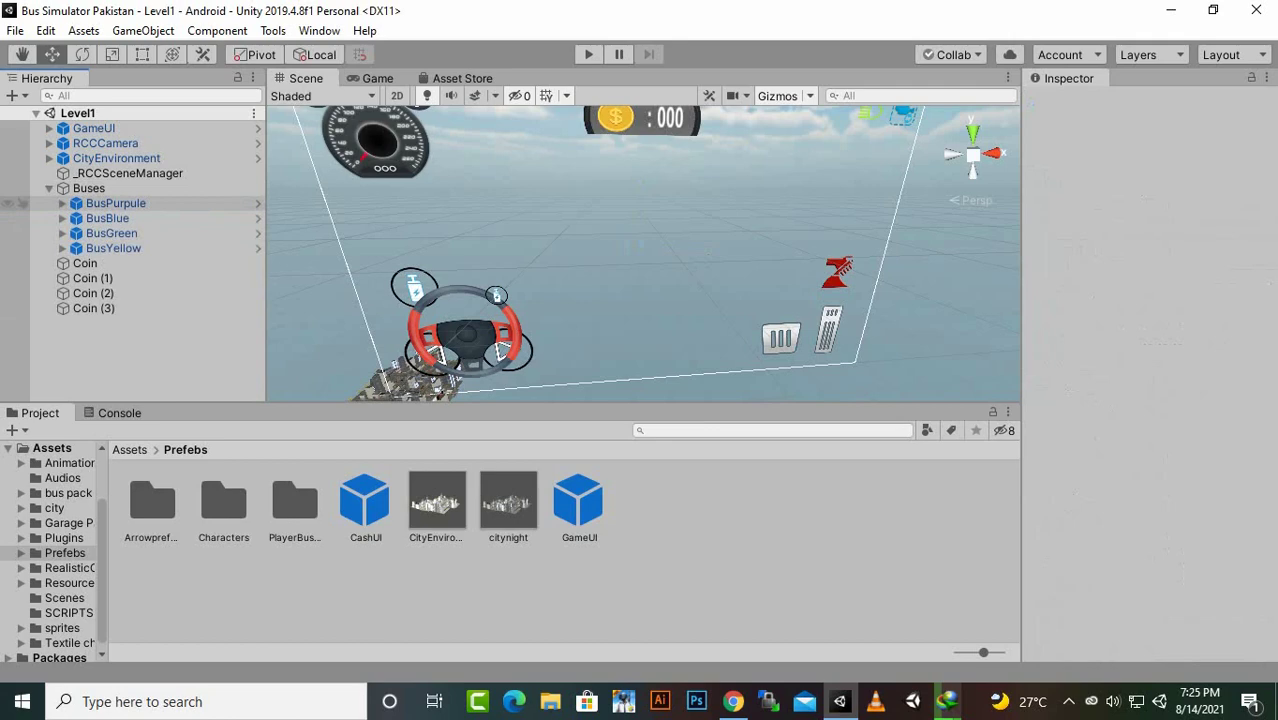
{"action": "left_click", "coordinate": [116, 203]}
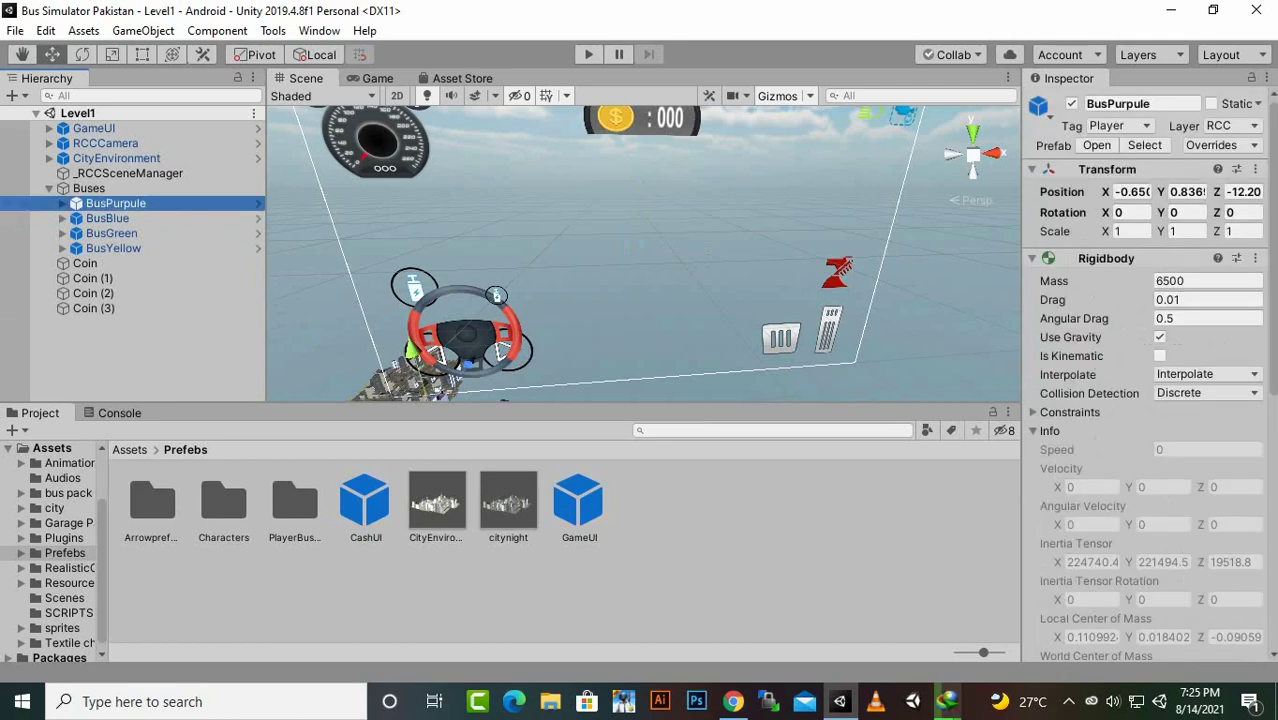
{"action": "left_click", "coordinate": [1096, 146]}
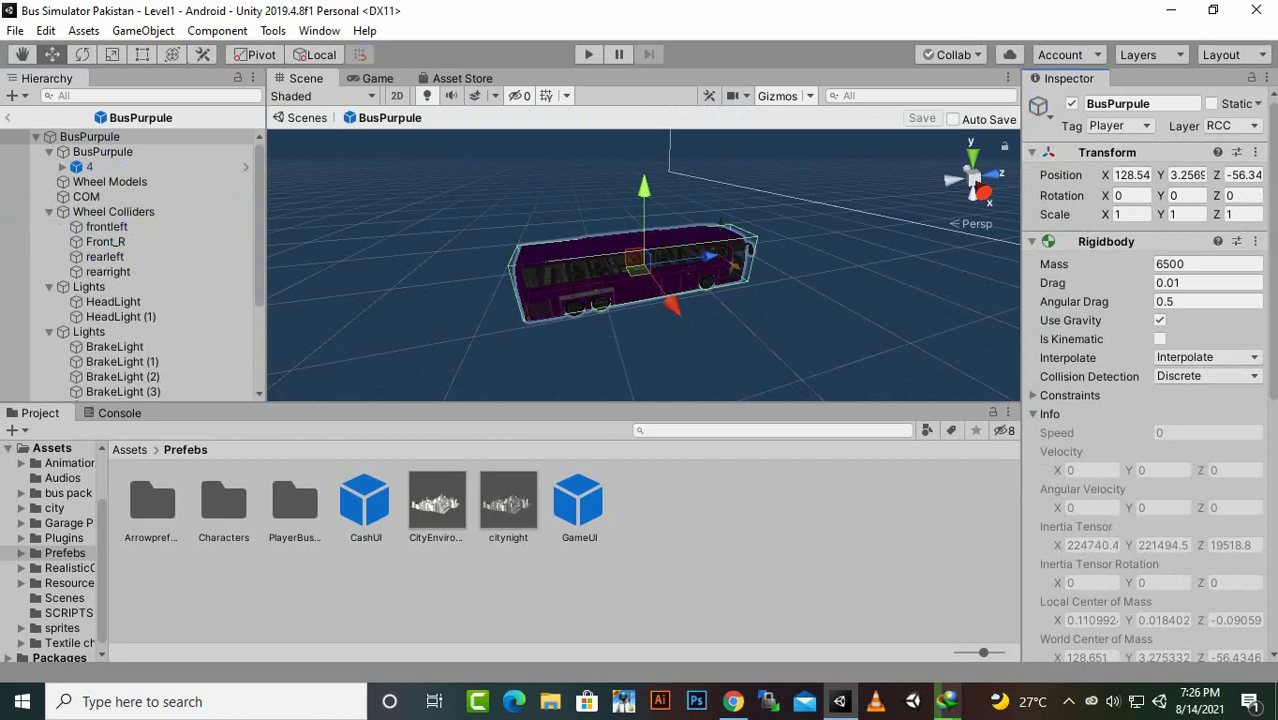
{"action": "scroll", "coordinate": [1145, 380], "scroll_direction": "down", "scroll_amount": 5}
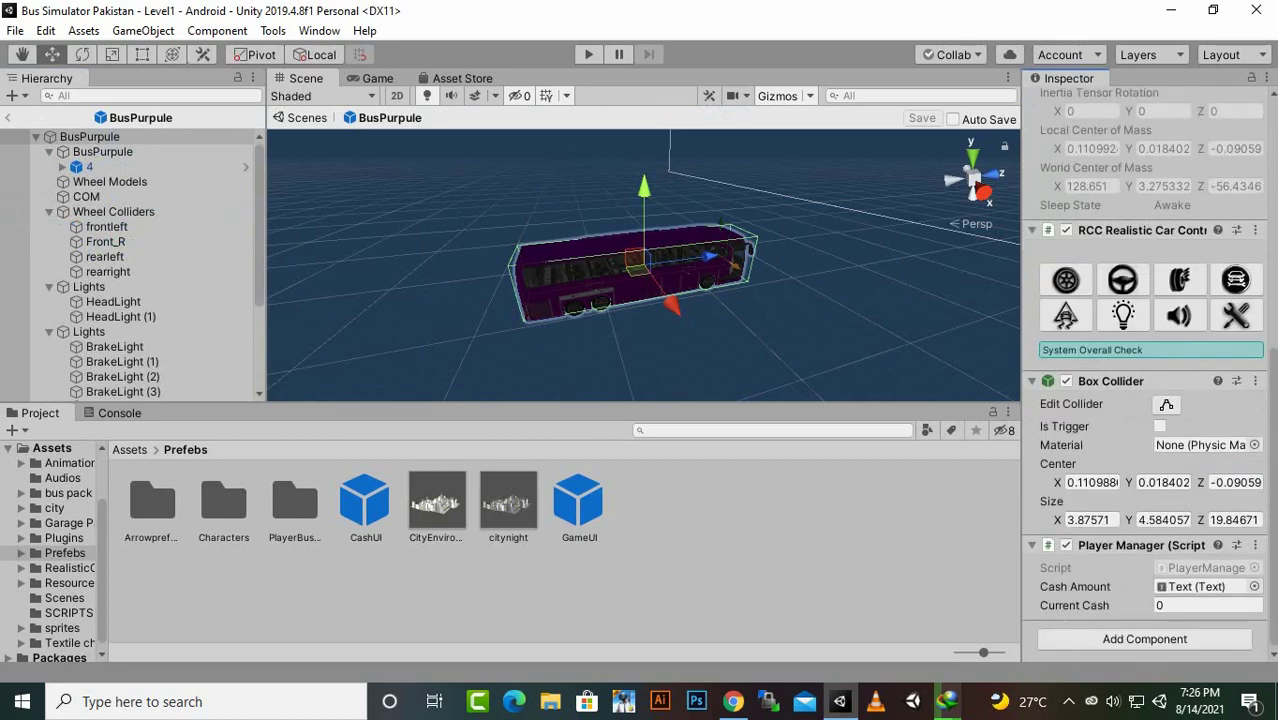
{"action": "scroll", "coordinate": [1145, 380], "scroll_direction": "up", "scroll_amount": 5}
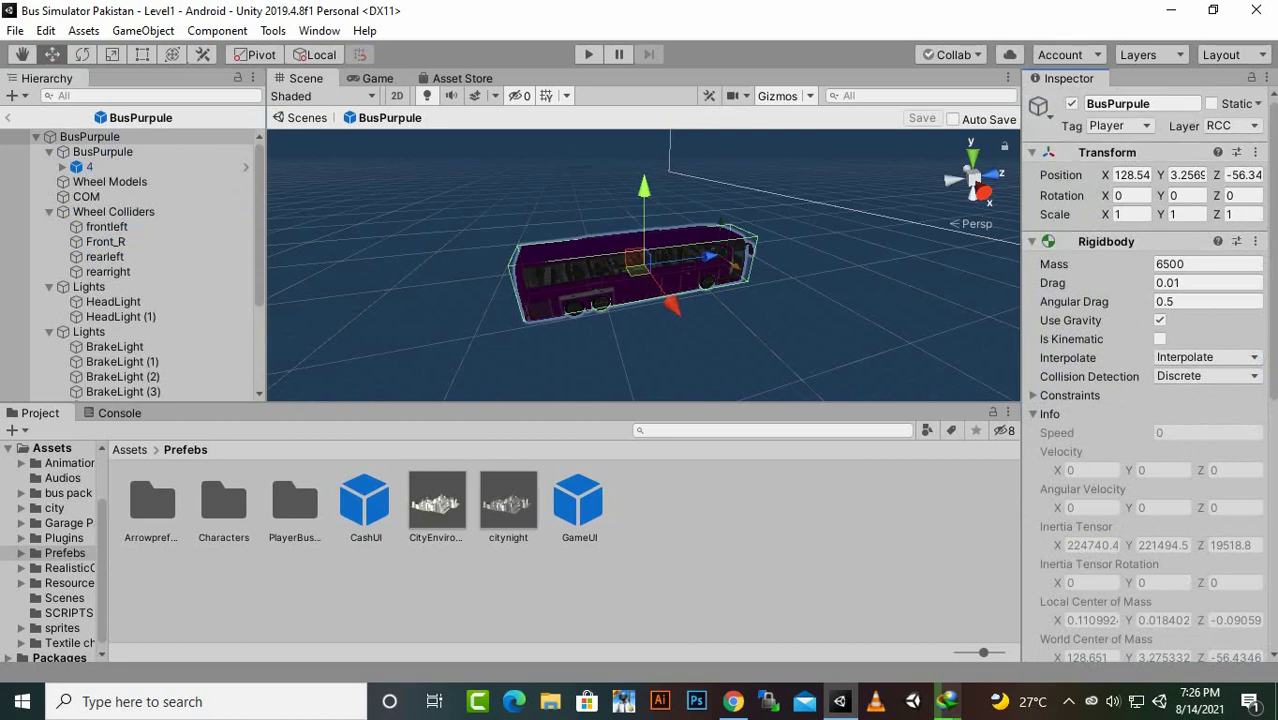
{"action": "scroll", "coordinate": [1150, 410], "scroll_direction": "down", "scroll_amount": 5}
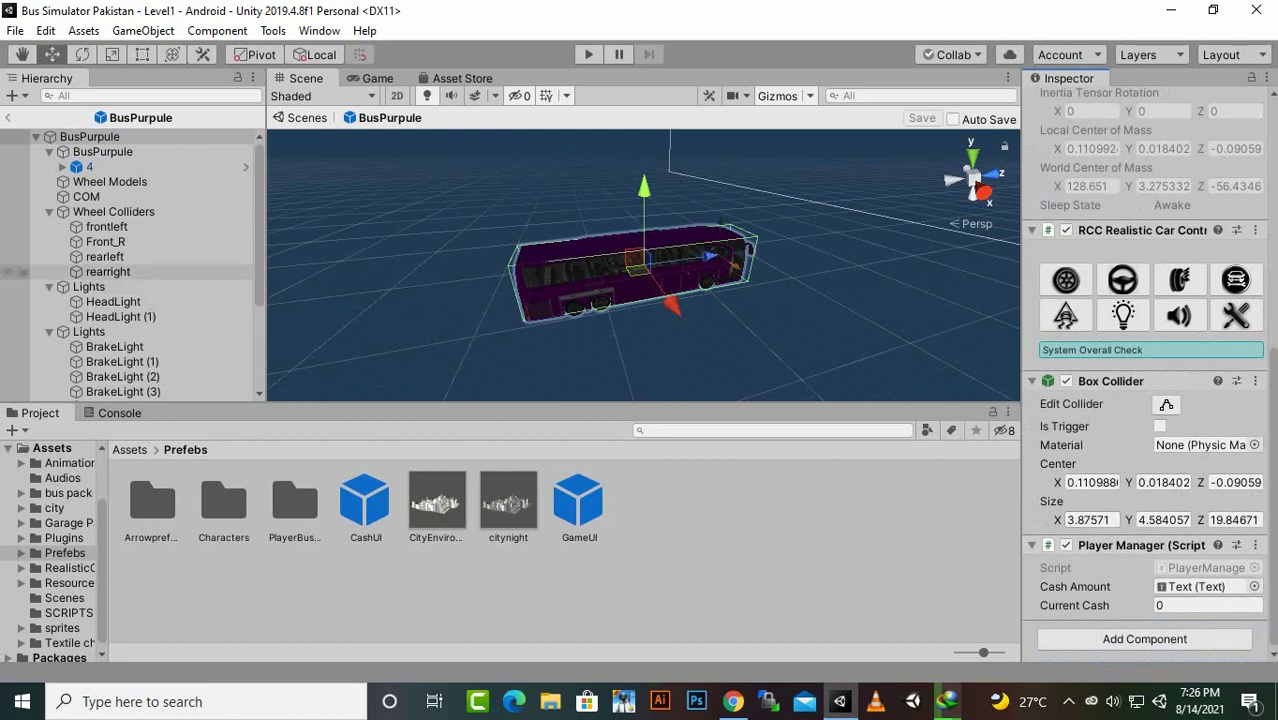
- Examine the CashUI child inside the BusPurpule prefab and the bus's Cash Amount reference, and return to the Level1 scene
{"action": "left_click", "coordinate": [365, 503]}
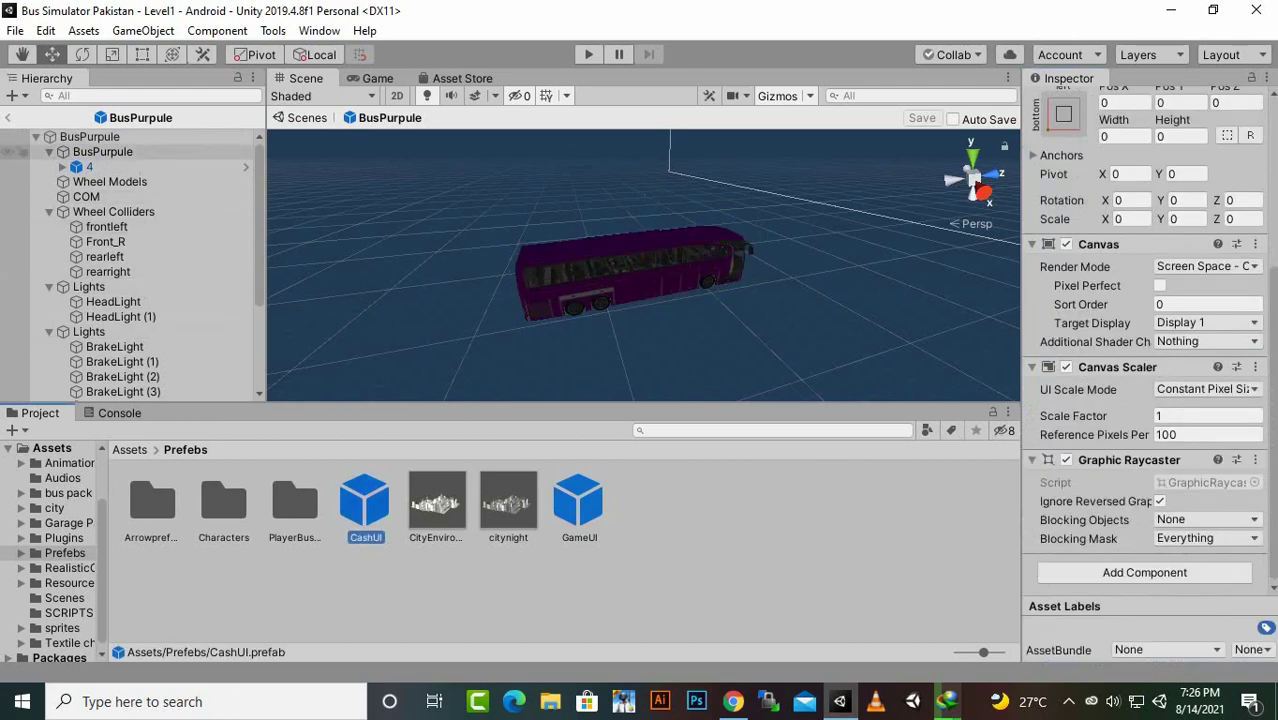
{"action": "left_click", "coordinate": [90, 137]}
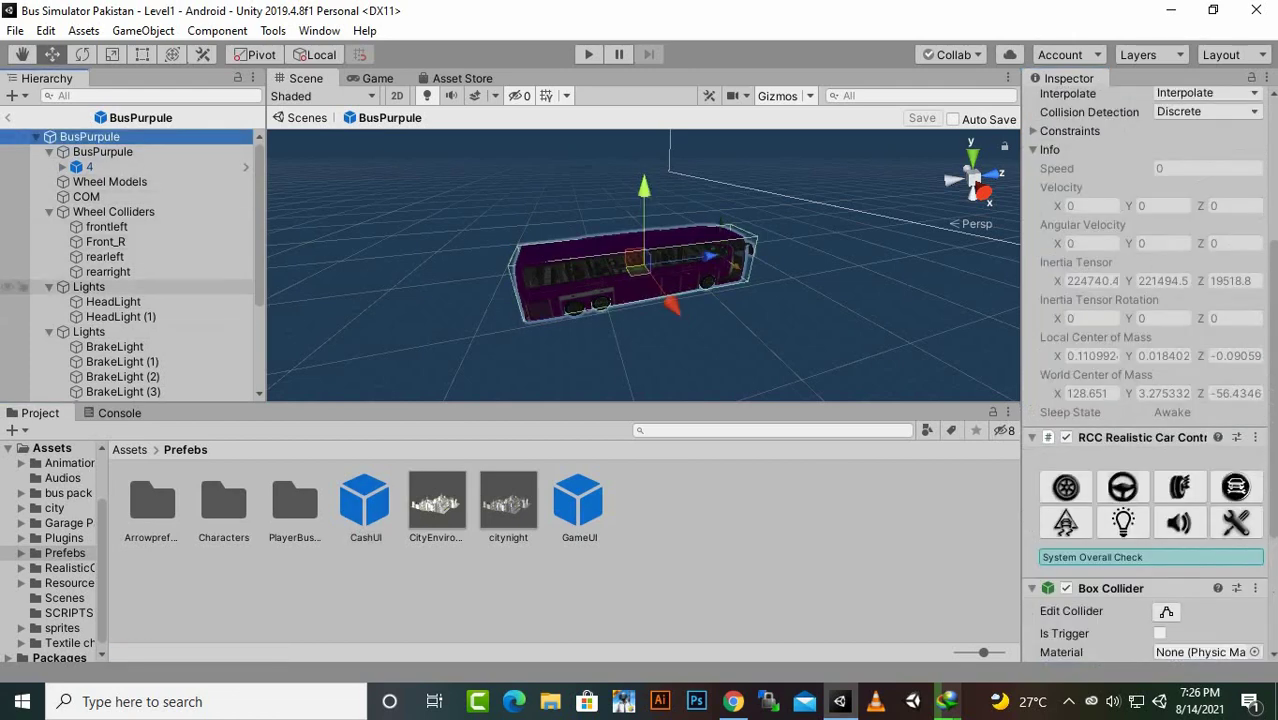
{"action": "scroll", "coordinate": [130, 265], "scroll_direction": "down", "scroll_amount": 5}
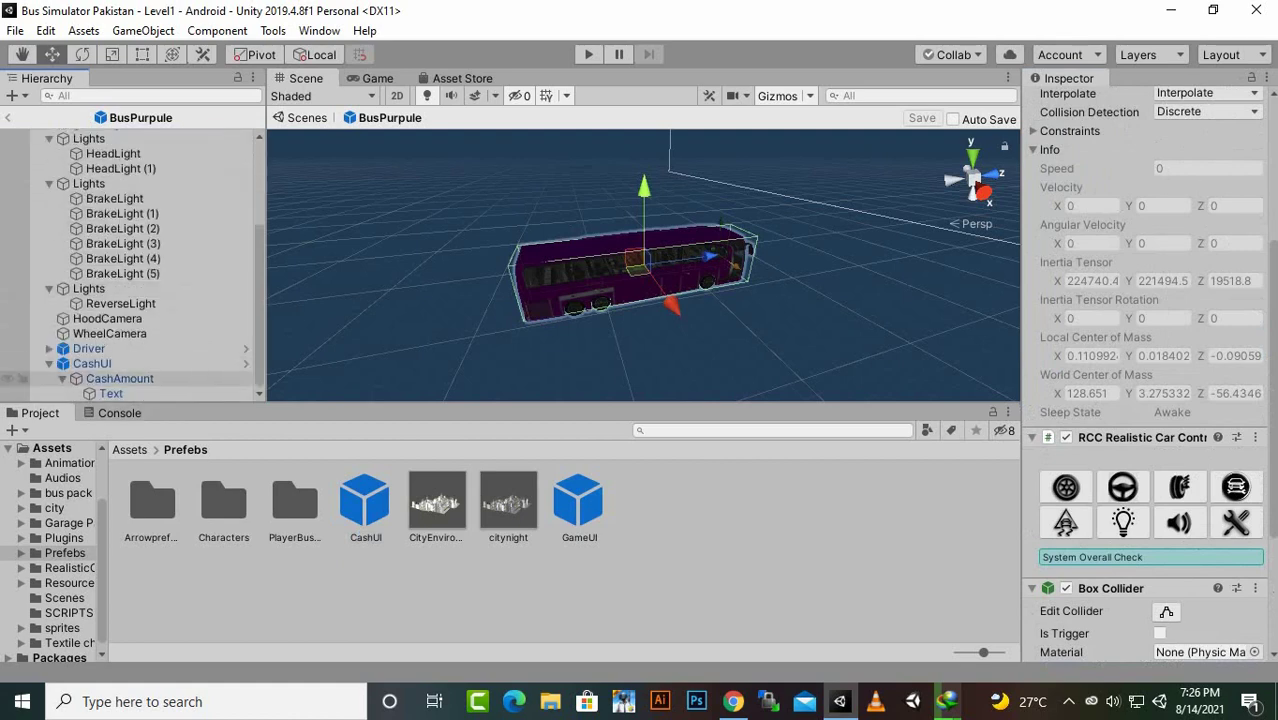
{"action": "left_click", "coordinate": [92, 364]}
{"action": "scroll", "coordinate": [130, 333], "scroll_direction": "up", "scroll_amount": 5}
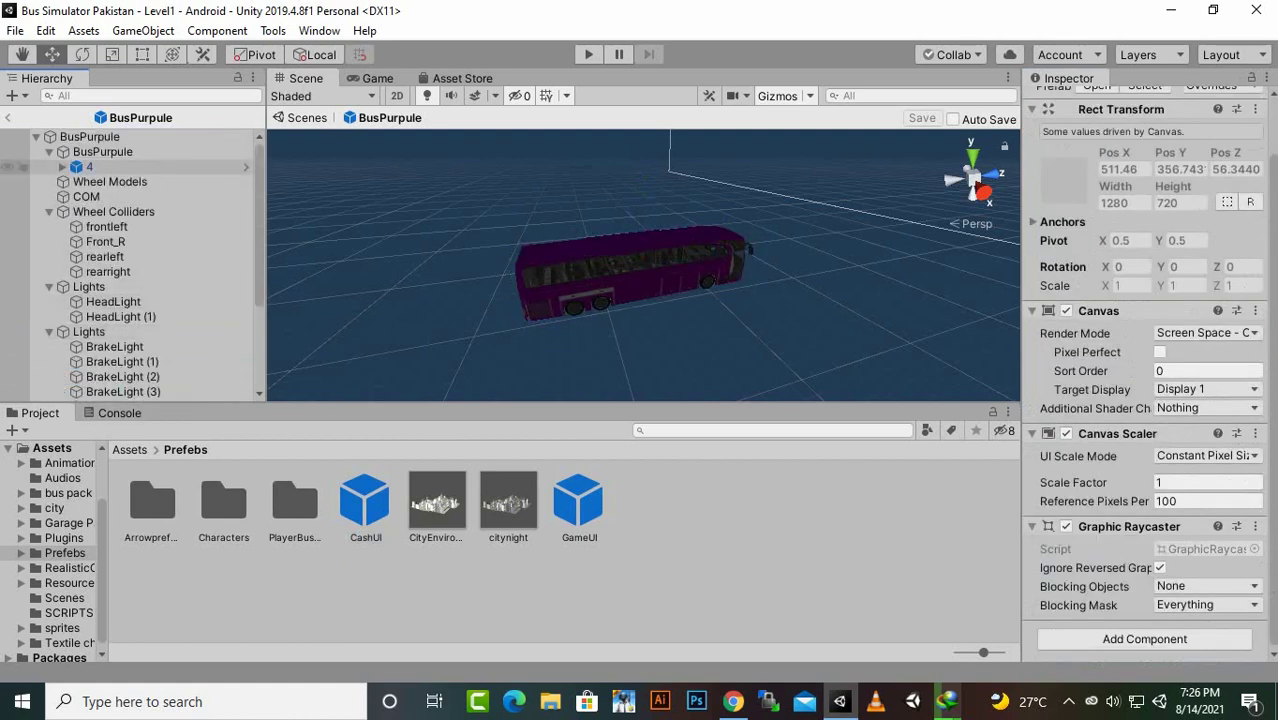
{"action": "scroll", "coordinate": [130, 318], "scroll_direction": "down", "scroll_amount": 5}
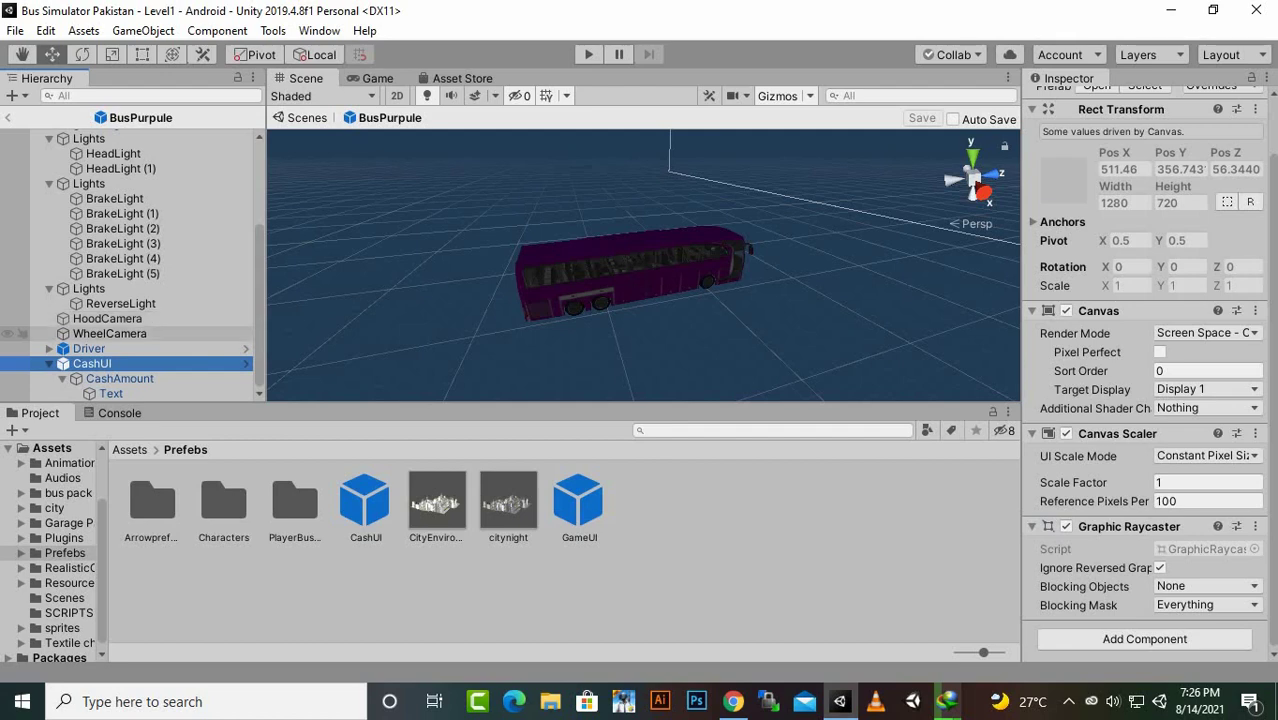
{"action": "scroll", "coordinate": [130, 378], "scroll_direction": "up", "scroll_amount": 5}
{"action": "left_click", "coordinate": [110, 137]}
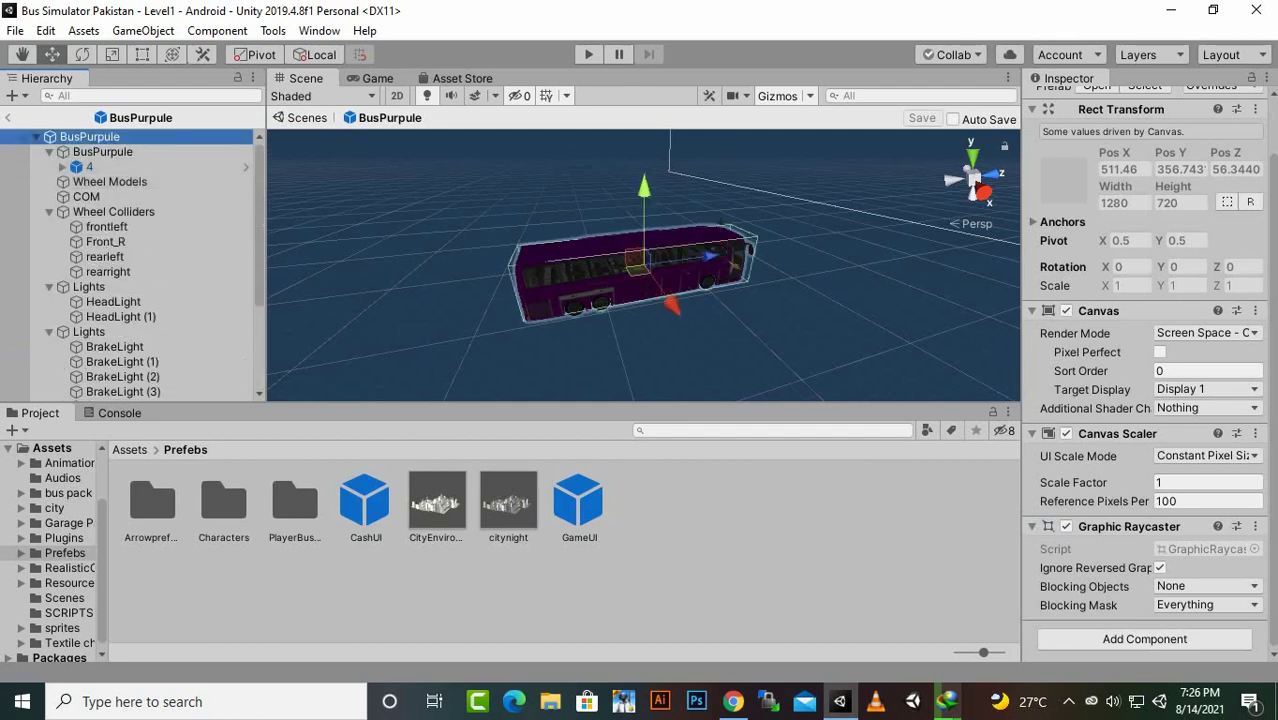
{"action": "left_click_drag", "start_coordinate": [1273, 285], "coordinate": [1273, 510]}
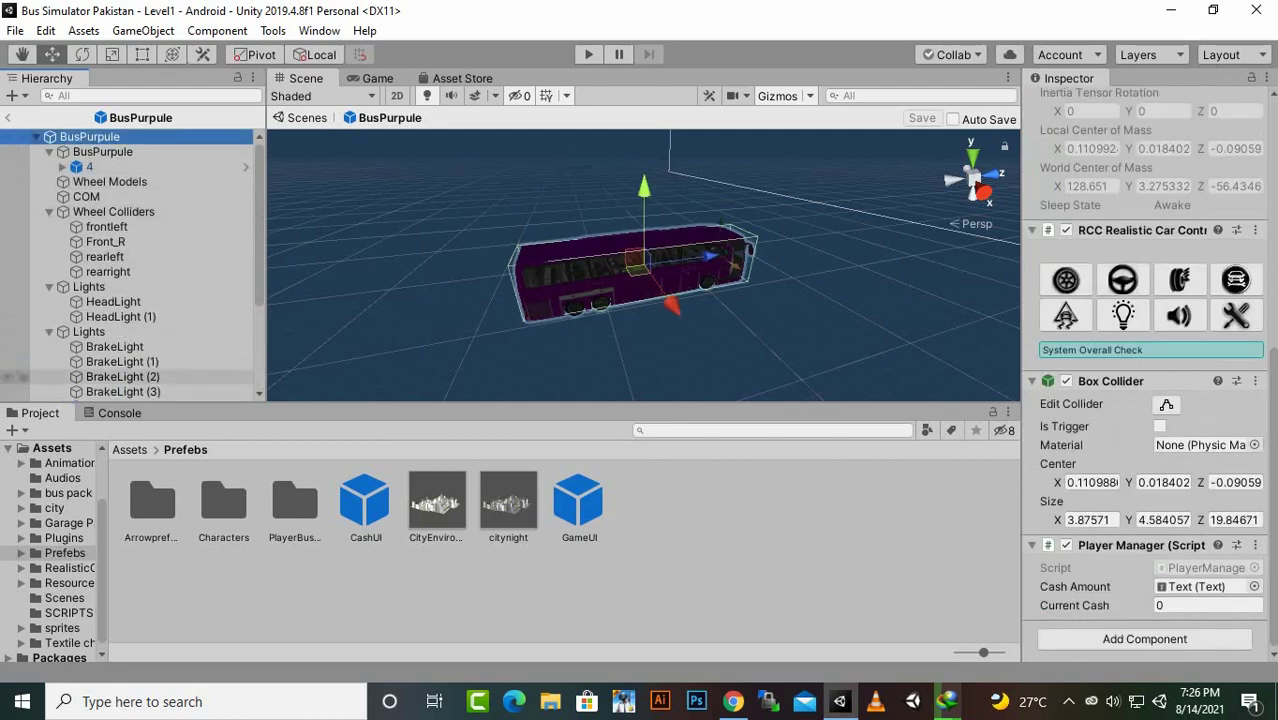
{"action": "scroll", "coordinate": [130, 363], "scroll_direction": "down", "scroll_amount": 5}
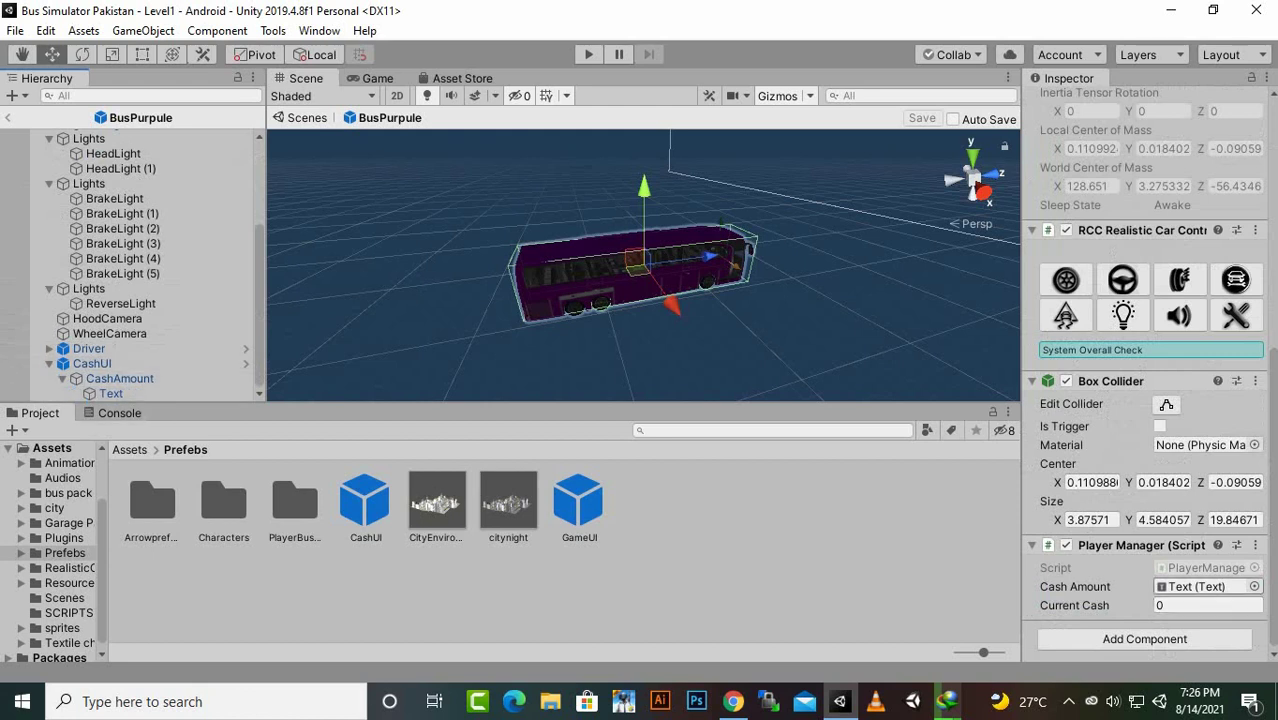
{"action": "scroll", "coordinate": [130, 375], "scroll_direction": "up", "scroll_amount": 5}
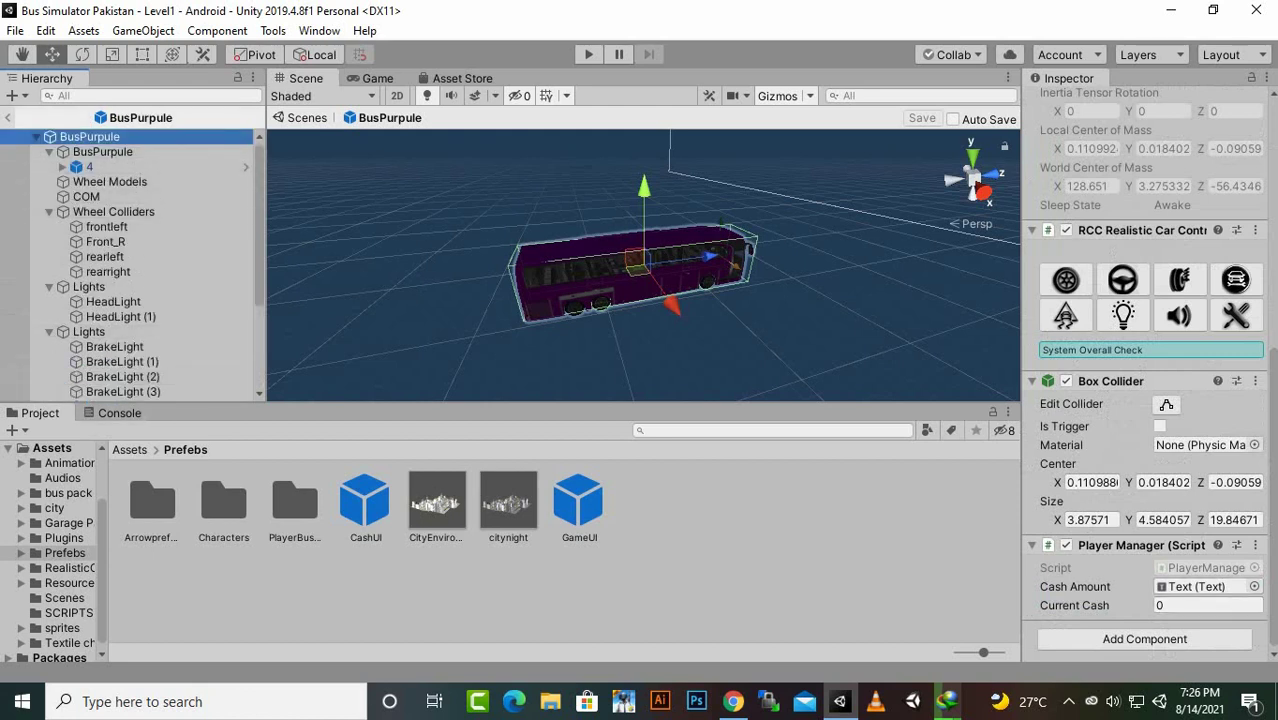
{"action": "left_click", "coordinate": [8, 118]}
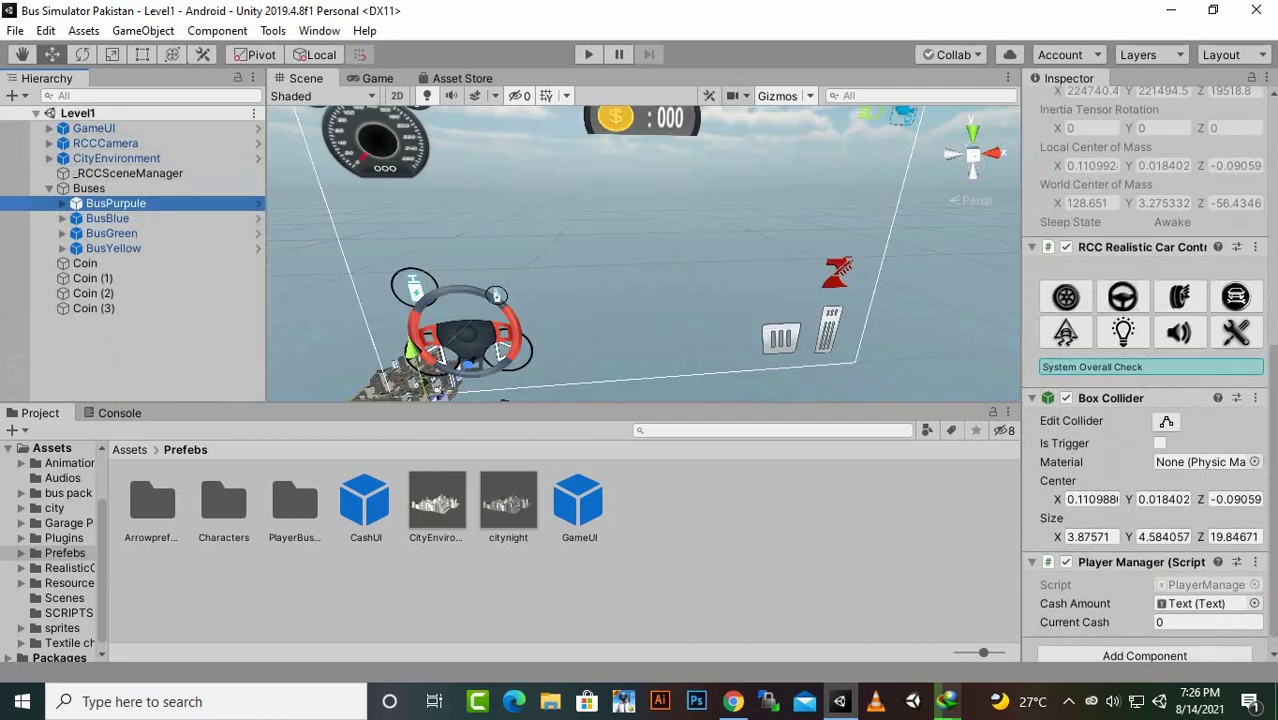
- Play-test Level1 by driving the bus forward through the coins to check the cash counter, and stop the game
{"action": "key", "text": "ctrl+p"}
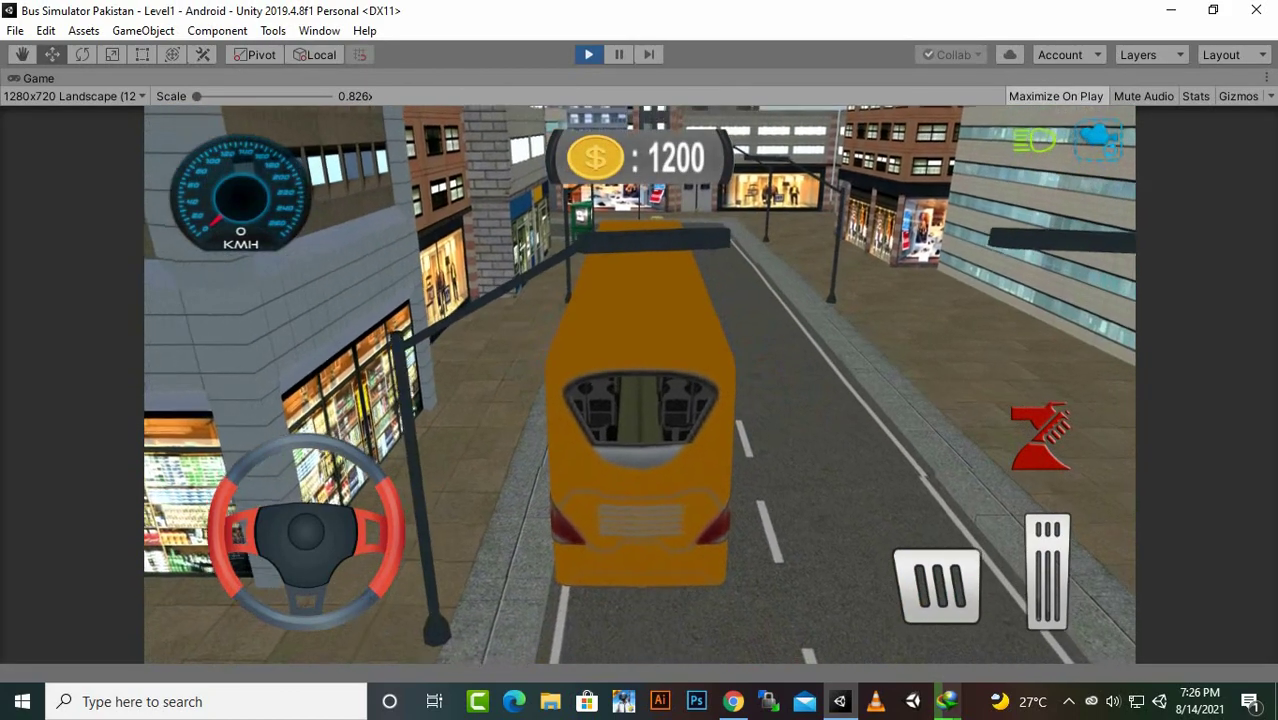
{"action": "left_click", "coordinate": [1047, 572]}
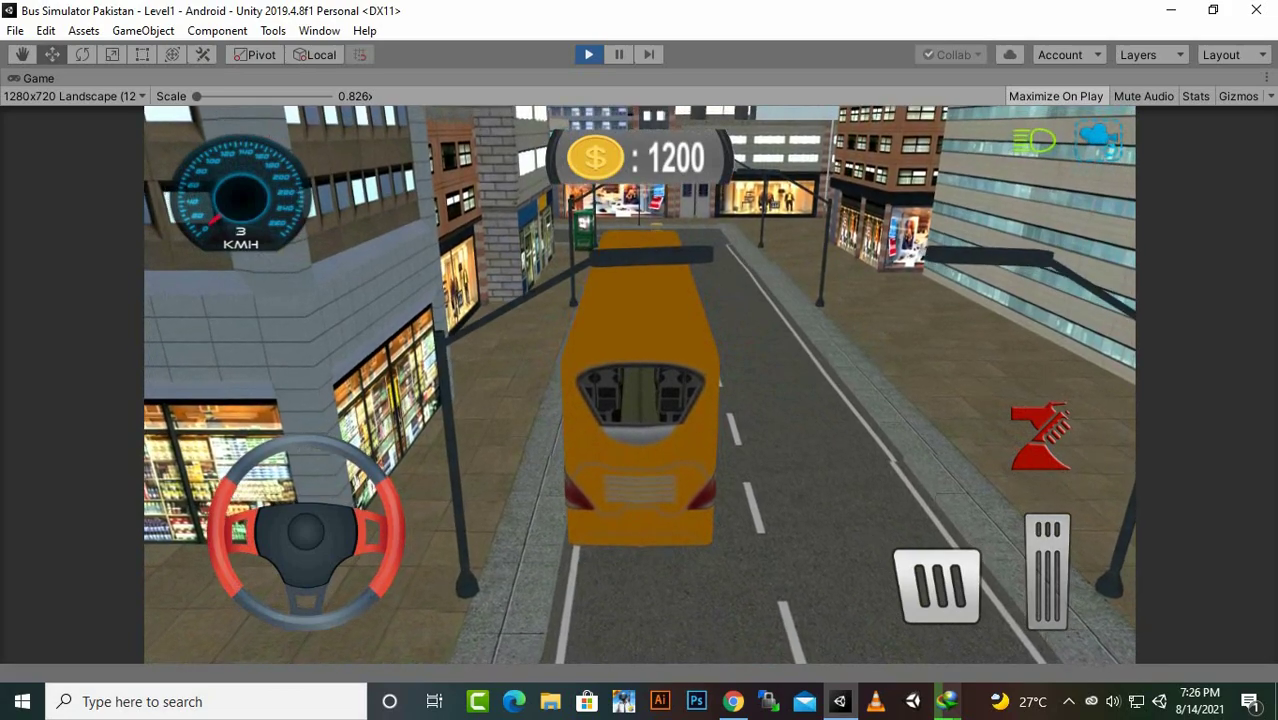
{"action": "key", "text": "Up"}
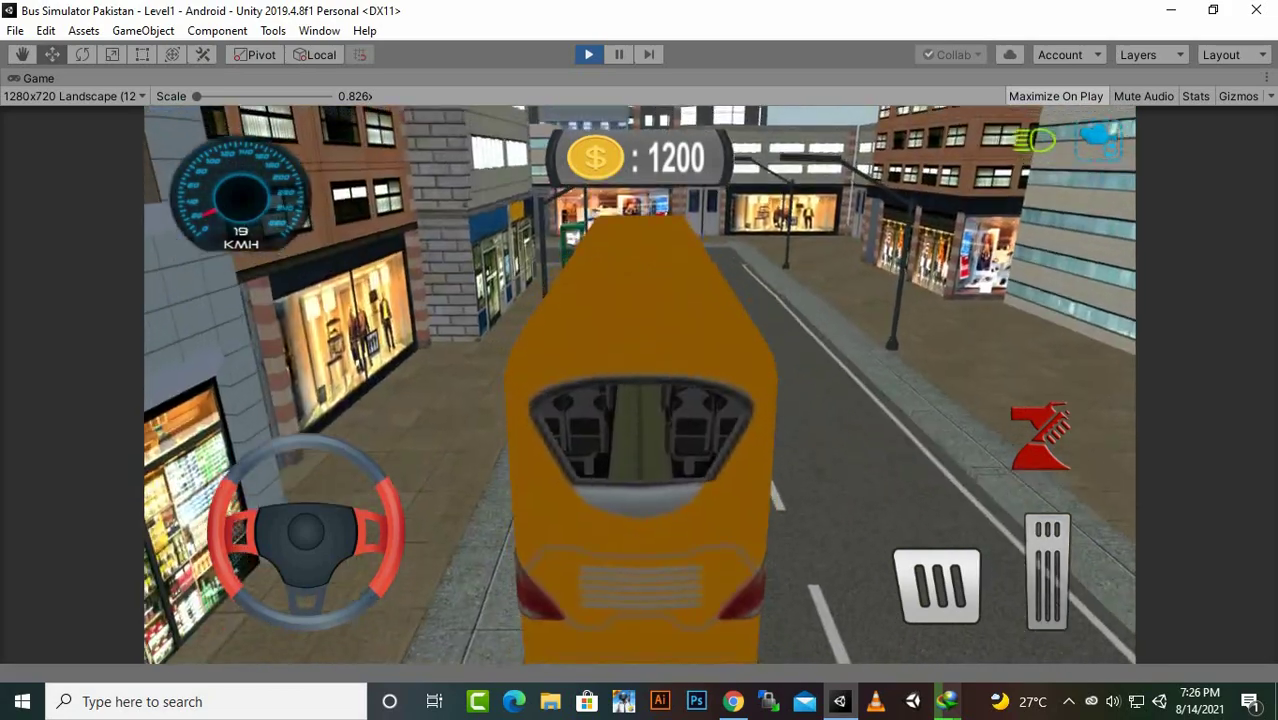
{"action": "key", "text": "Up"}
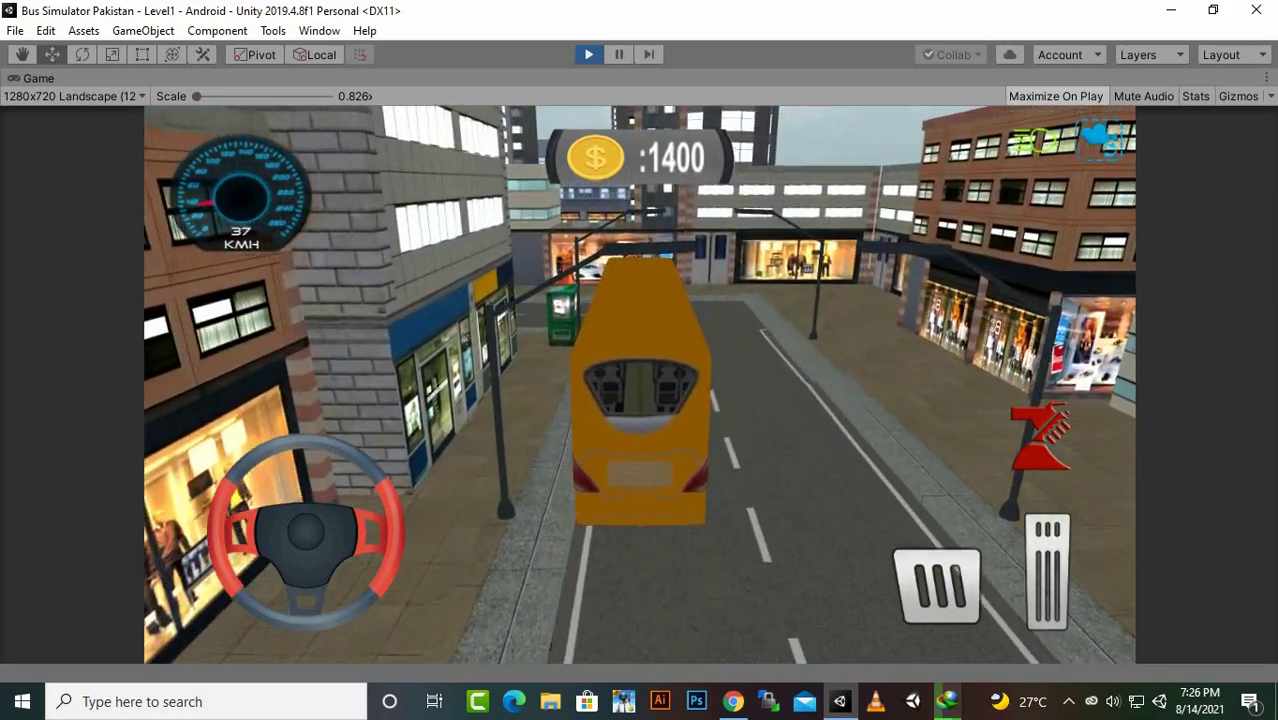
{"action": "key", "text": "Down"}
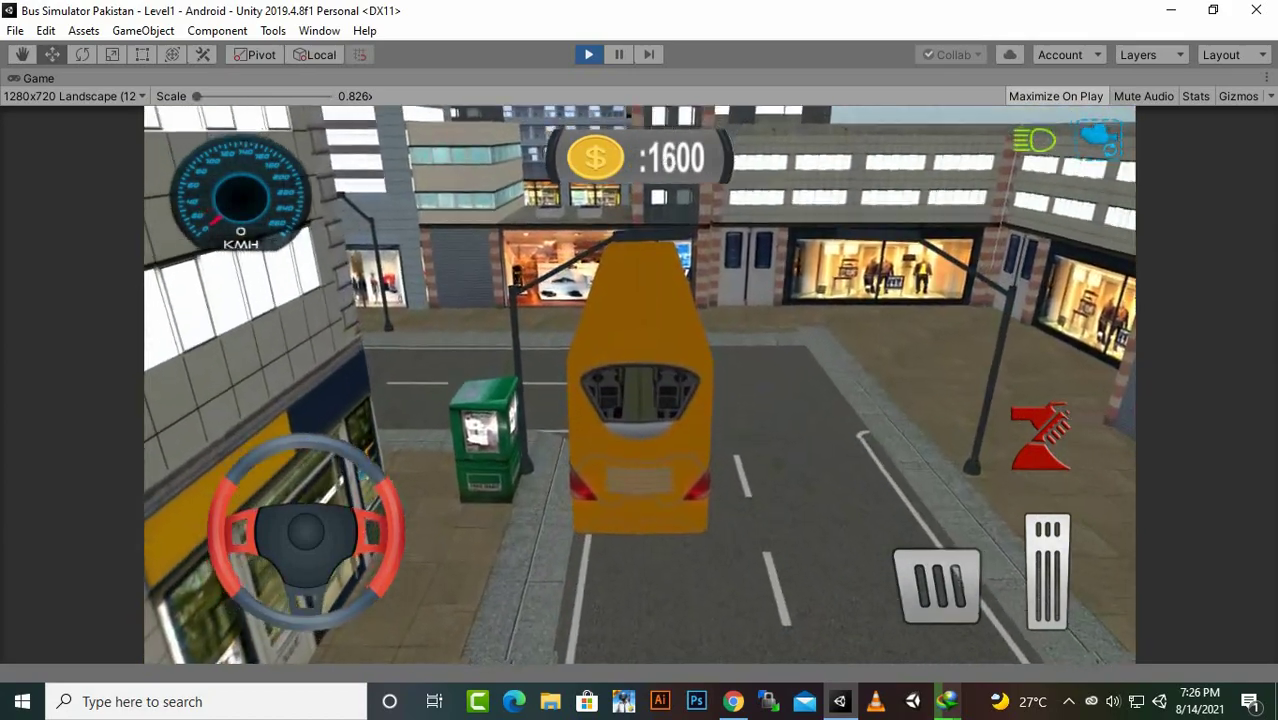
{"action": "key", "text": "Up"}
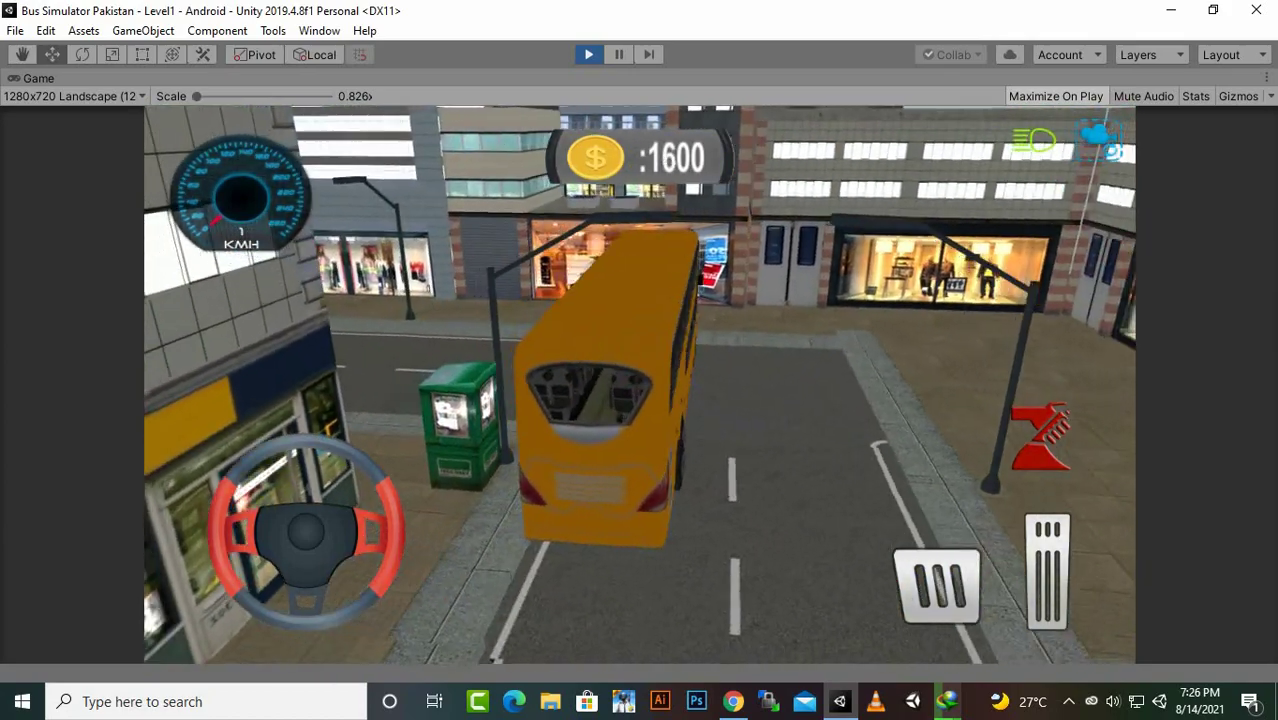
{"action": "key", "text": "ctrl+p"}
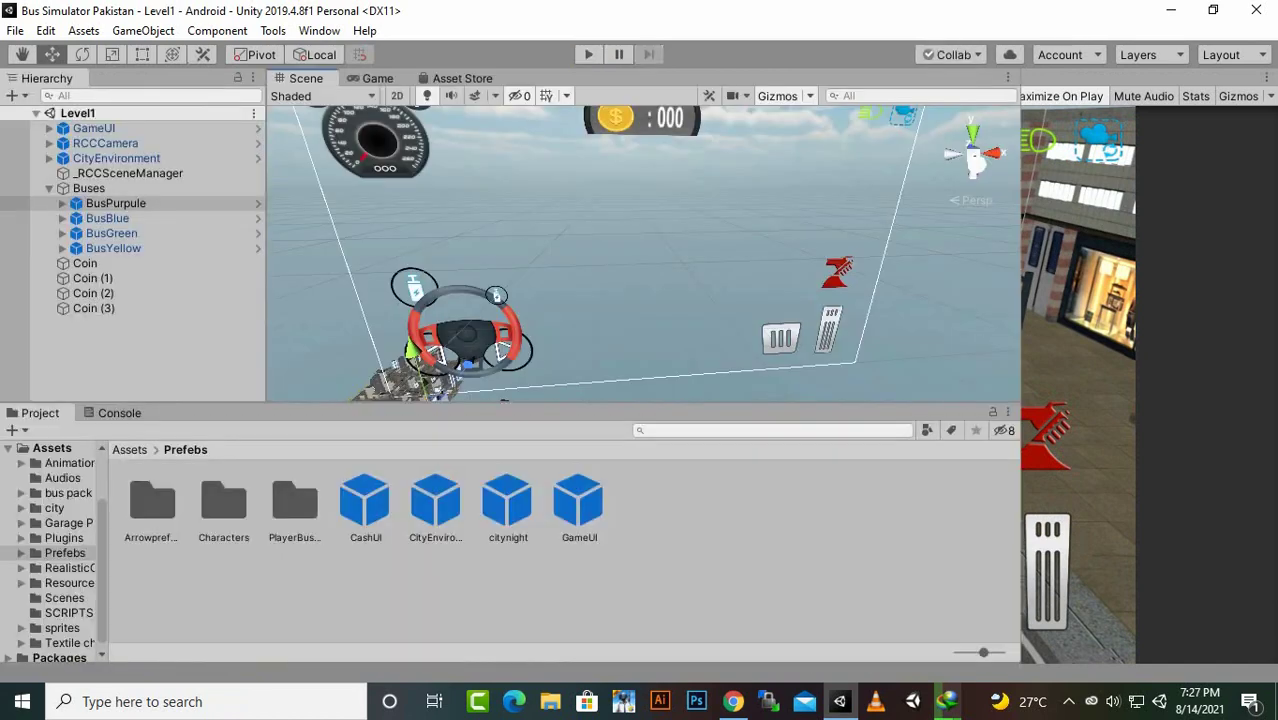
- Open the MainMenu scene from the Scenes folder and run it briefly to check the cash display
{"action": "left_click", "coordinate": [129, 450]}
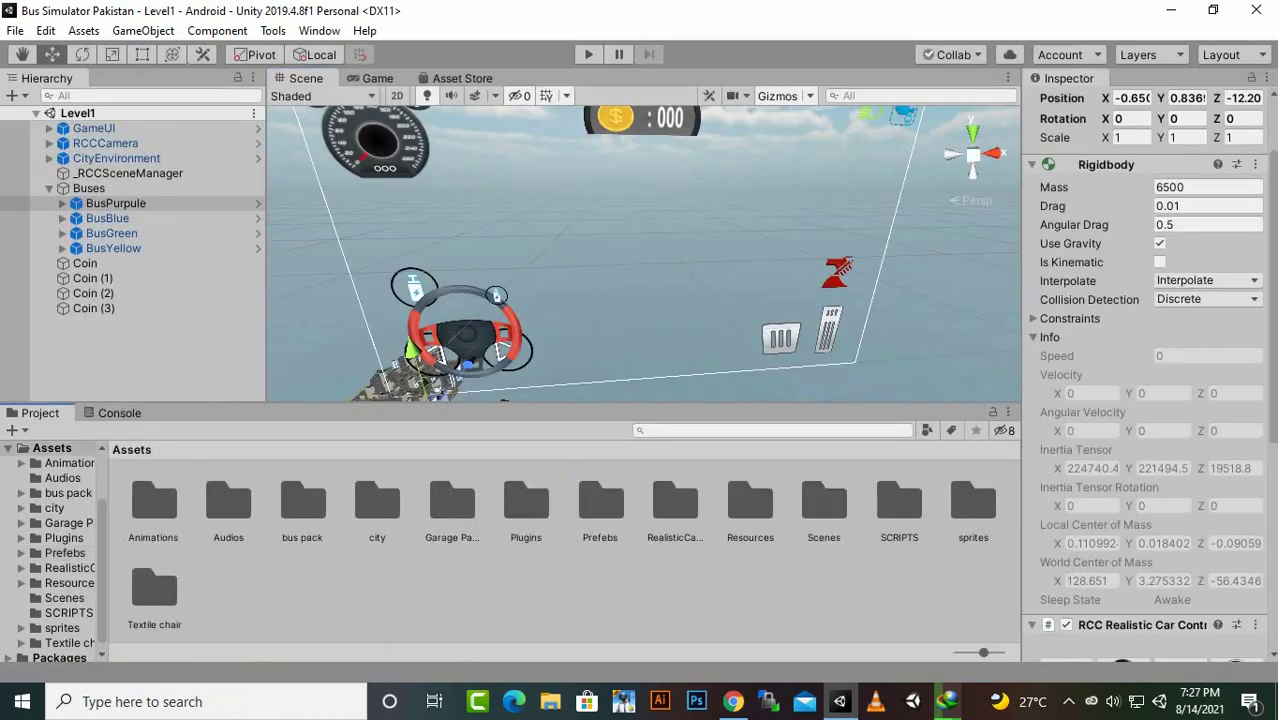
{"action": "double_click", "coordinate": [822, 502]}
{"action": "double_click", "coordinate": [222, 499]}
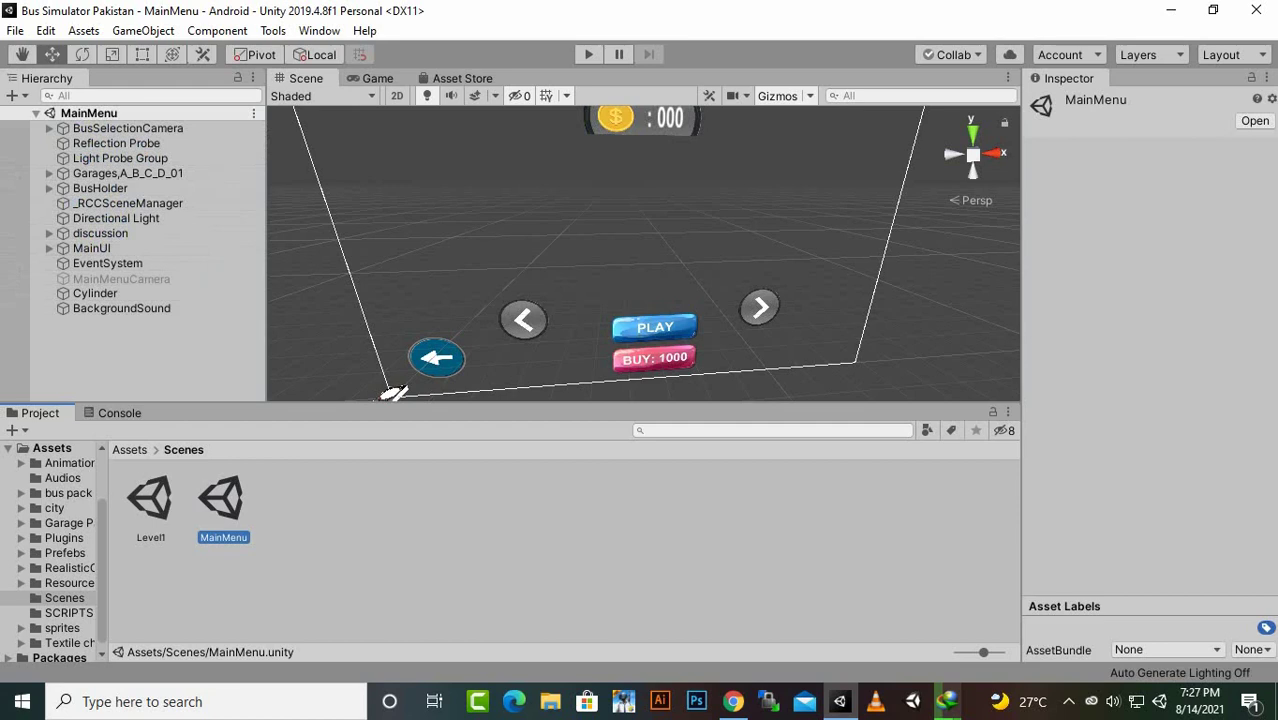
{"action": "key", "text": "ctrl+p"}
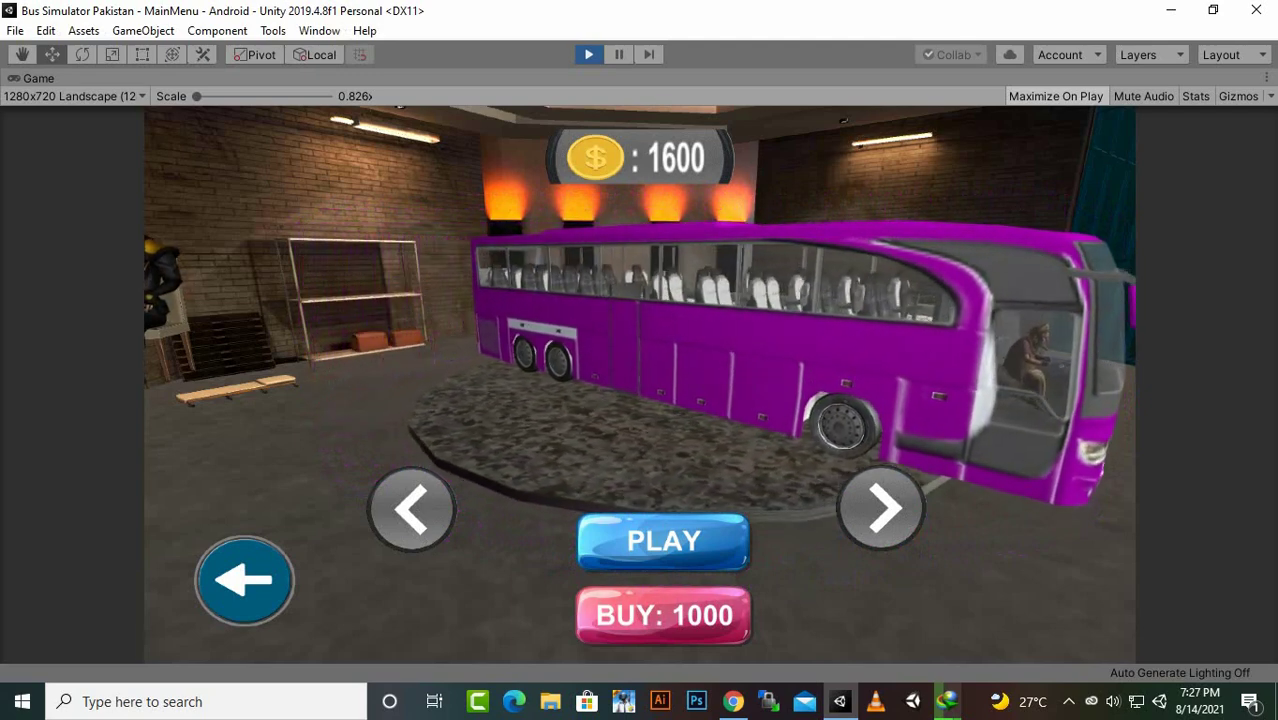
{"action": "key", "text": "ctrl+p"}
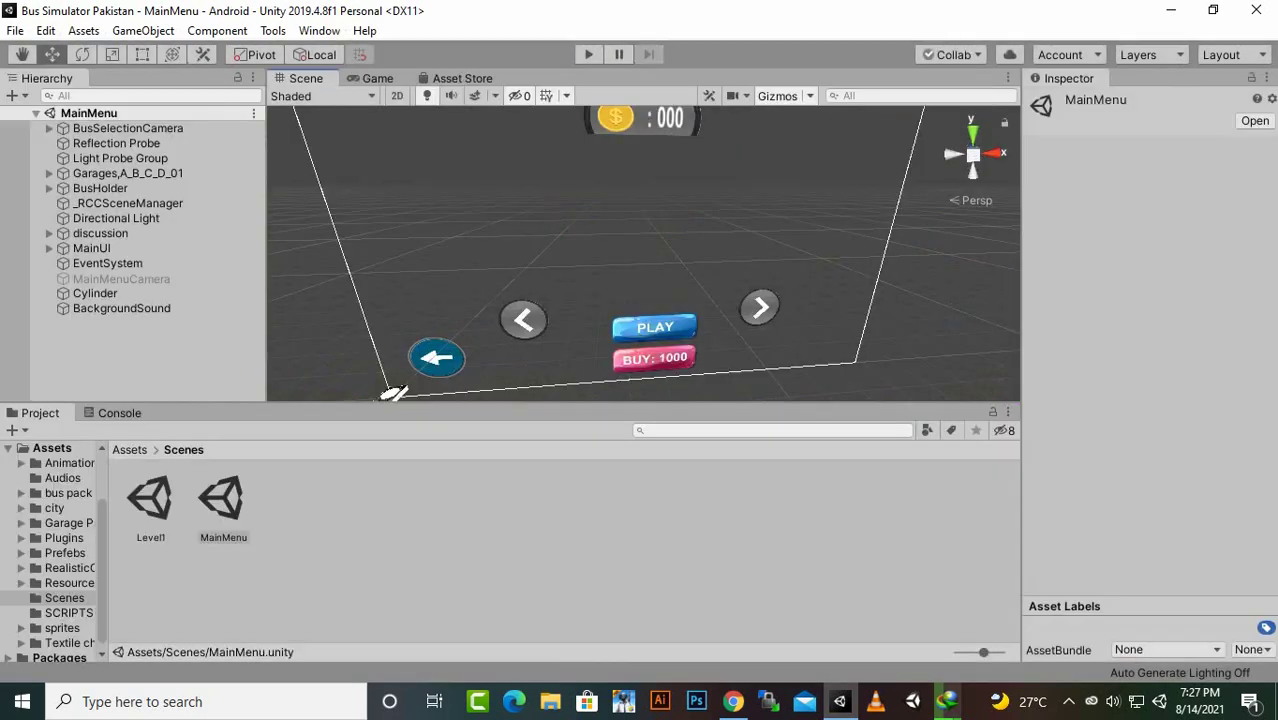
- Create a C# script named BusBluePrint in the SCRIPTS folder
{"action": "left_click", "coordinate": [129, 450]}
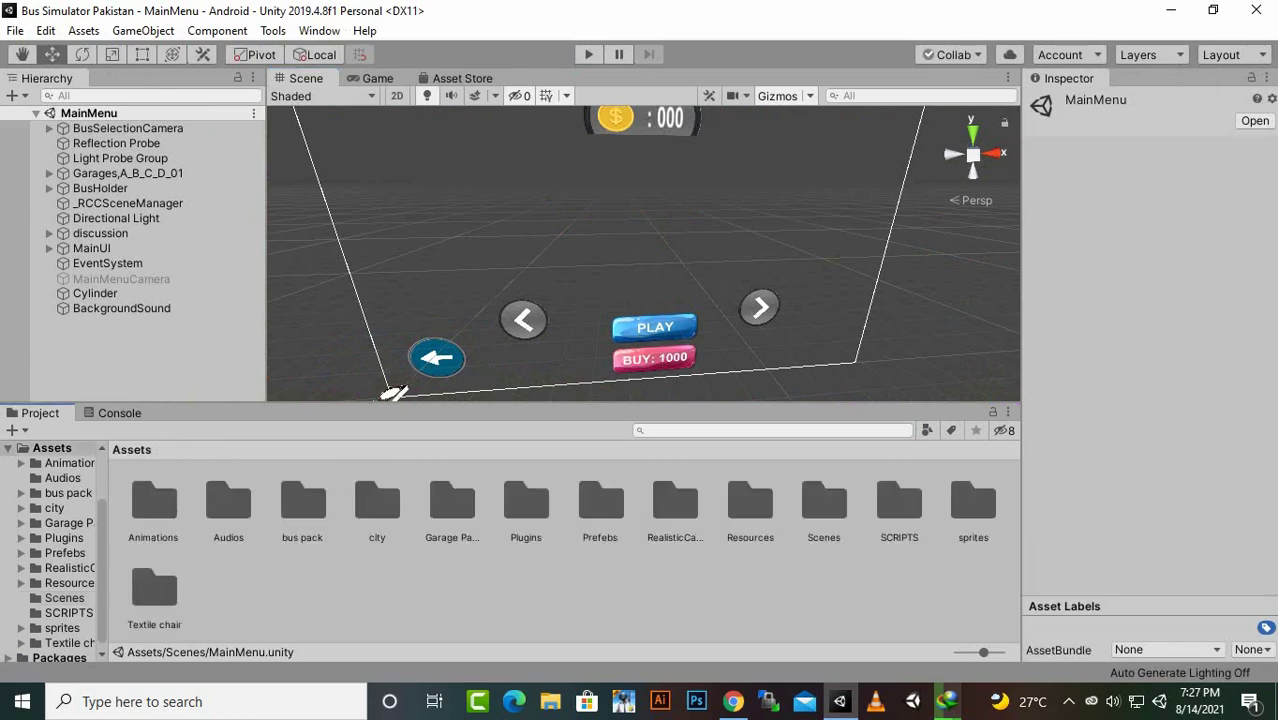
{"action": "double_click", "coordinate": [899, 505]}
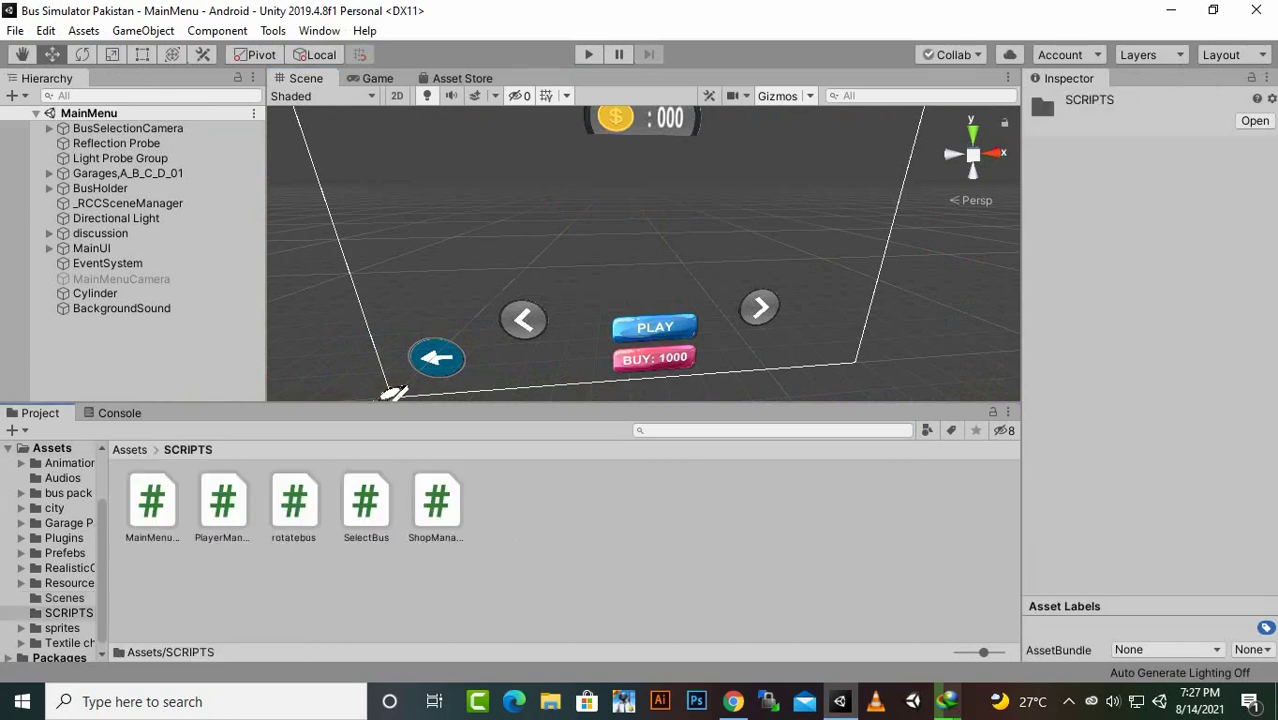
{"action": "right_click", "coordinate": [389, 577]}
{"action": "mouse_move", "coordinate": [450, 112]}
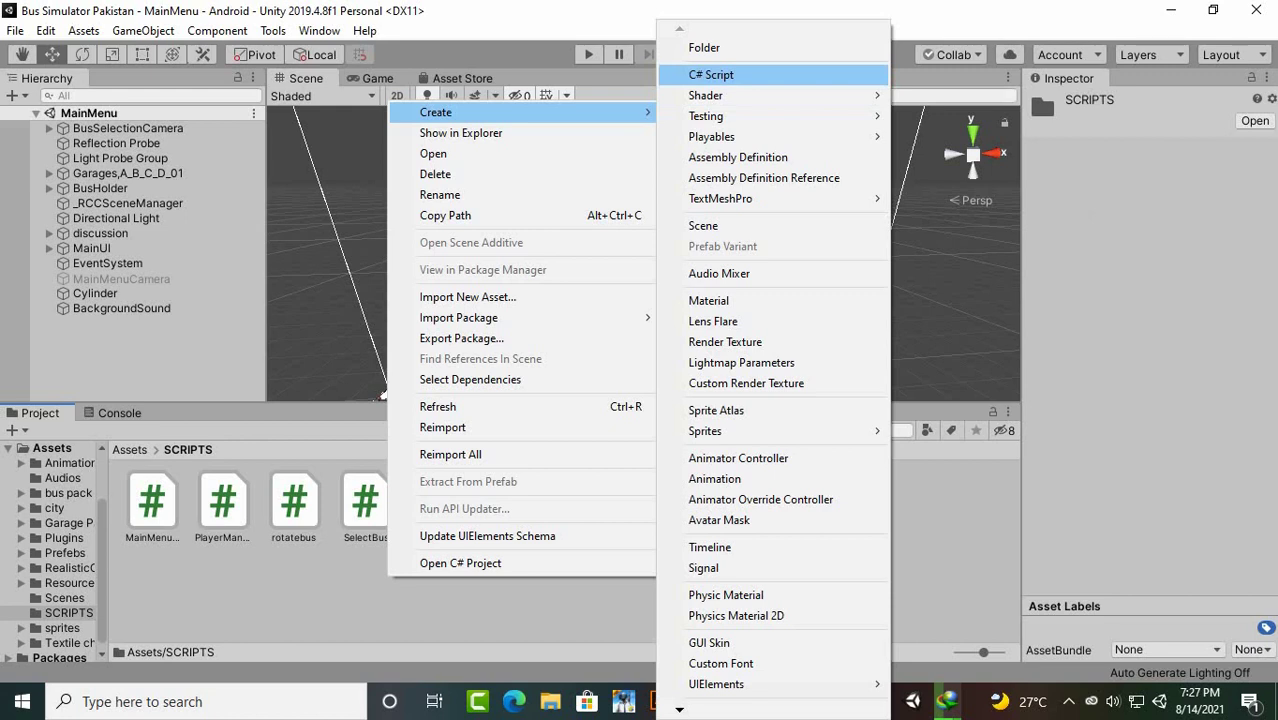
{"action": "left_click", "coordinate": [711, 74]}
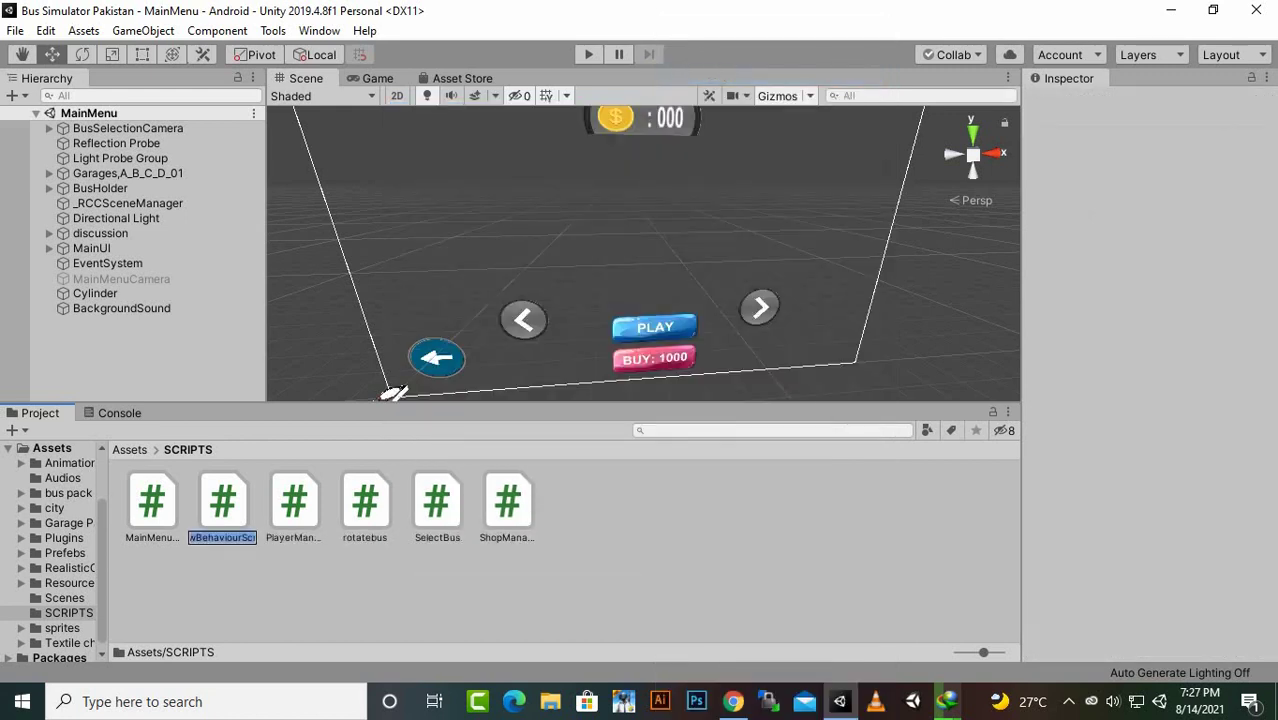
{"action": "type", "text": "Bu"}
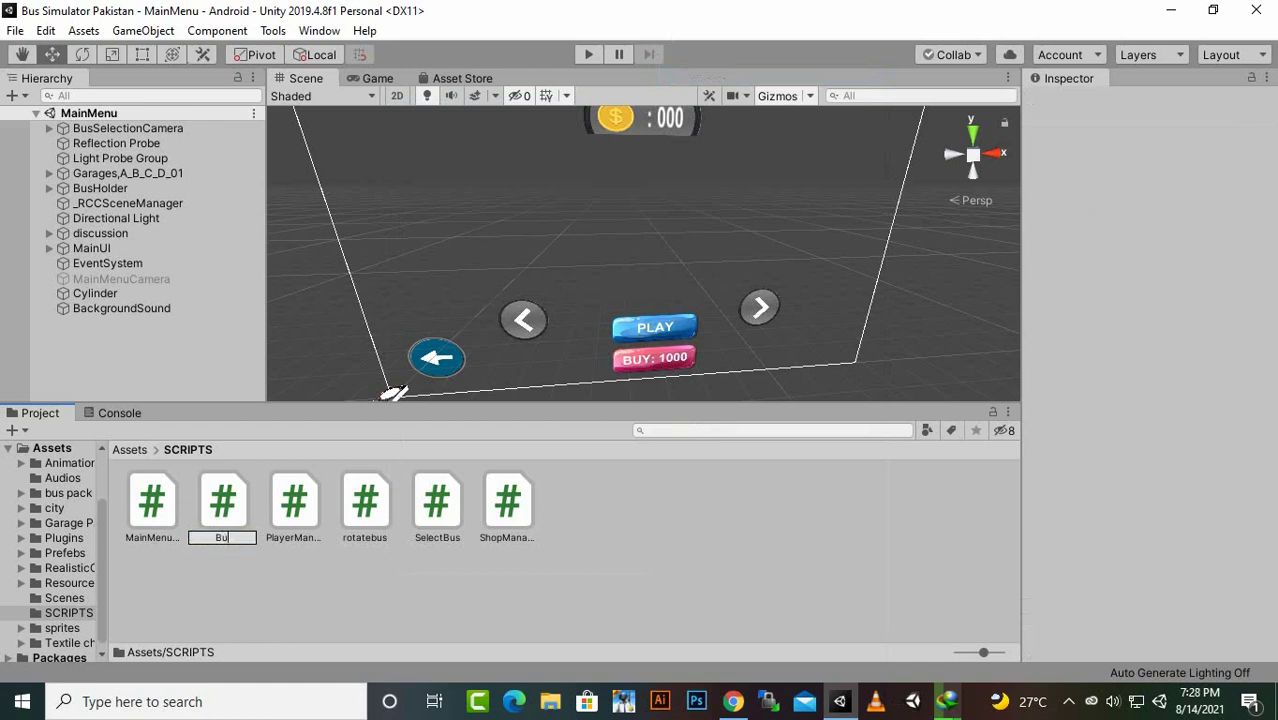
{"action": "type", "text": "sBluePrint"}
{"action": "key", "text": "Return"}
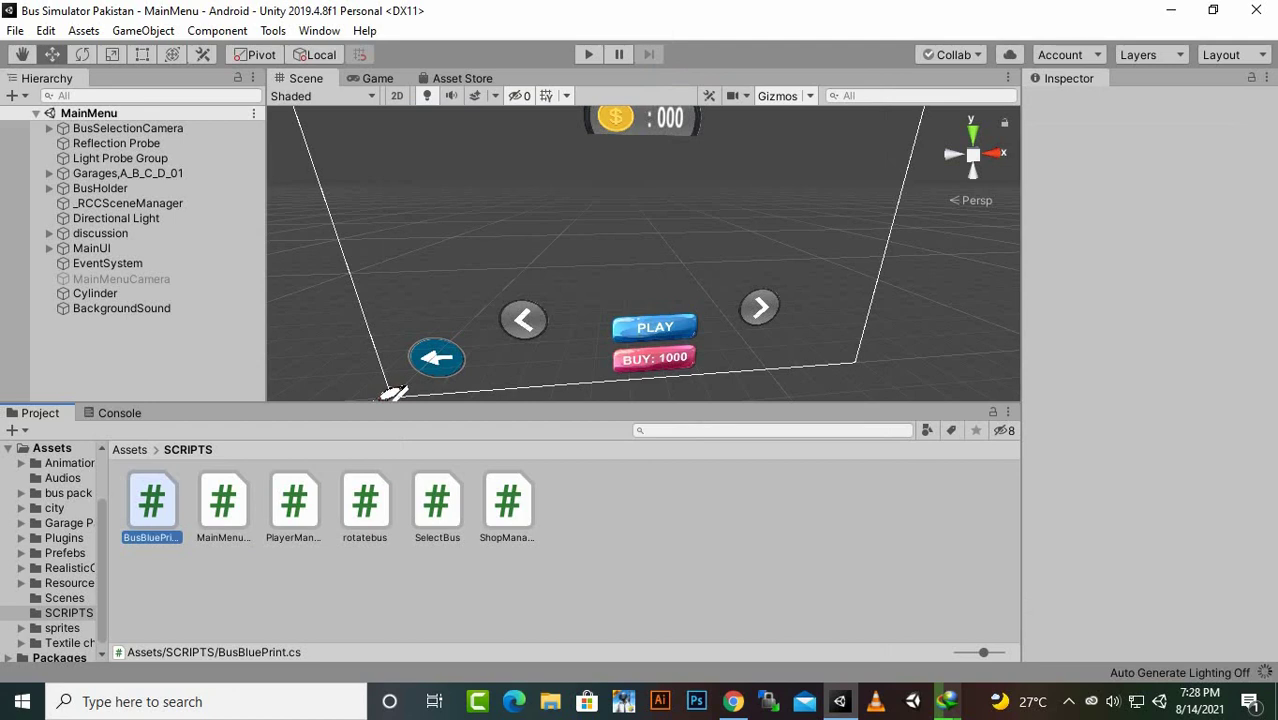